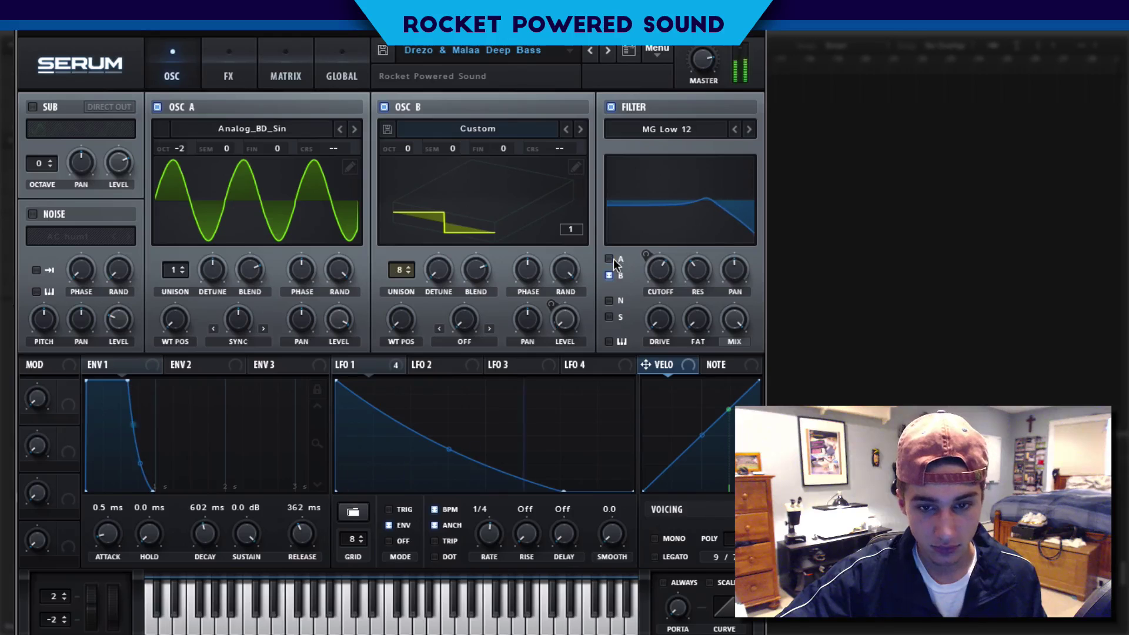
Step: Reset the synth from the Drezo & Malaa Deep Bass sound to an Init preset
click(610, 259)
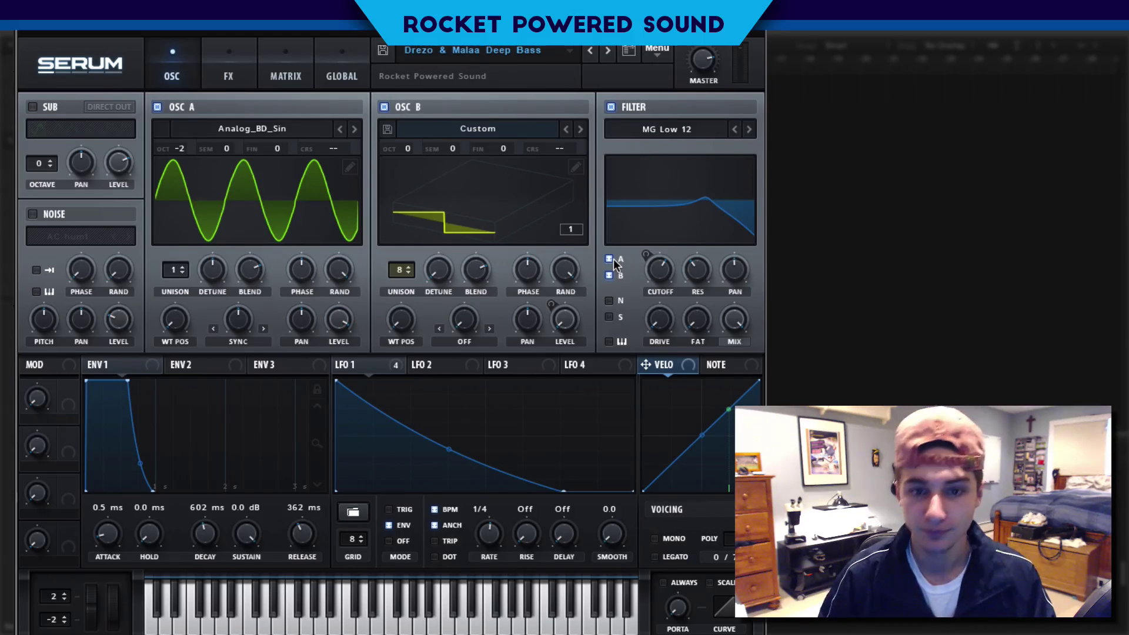
click(657, 50)
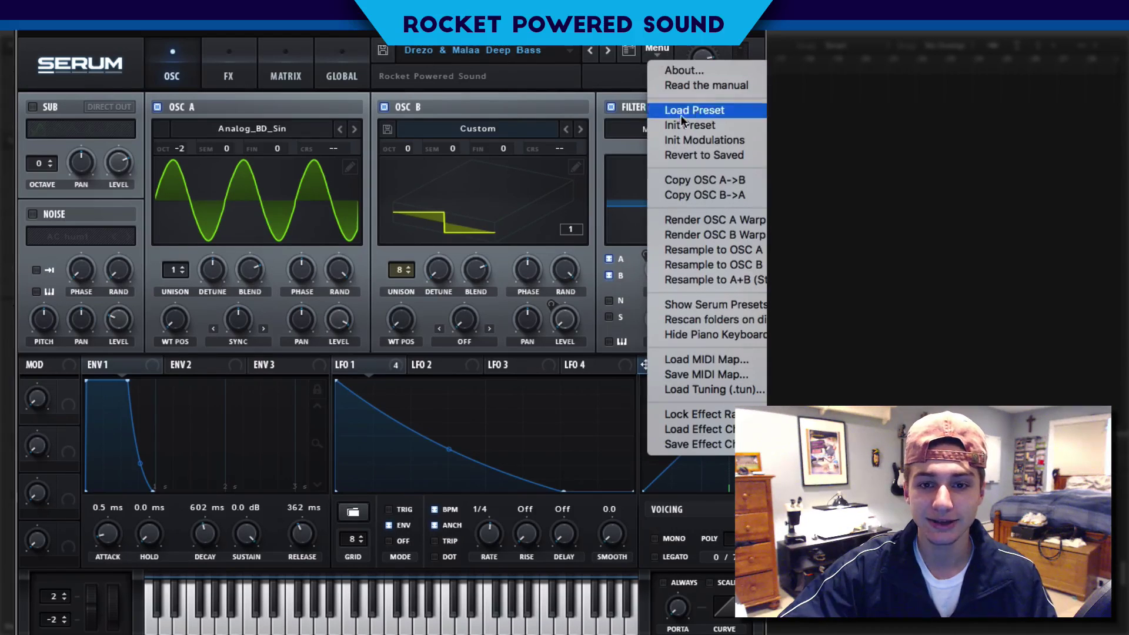
click(685, 124)
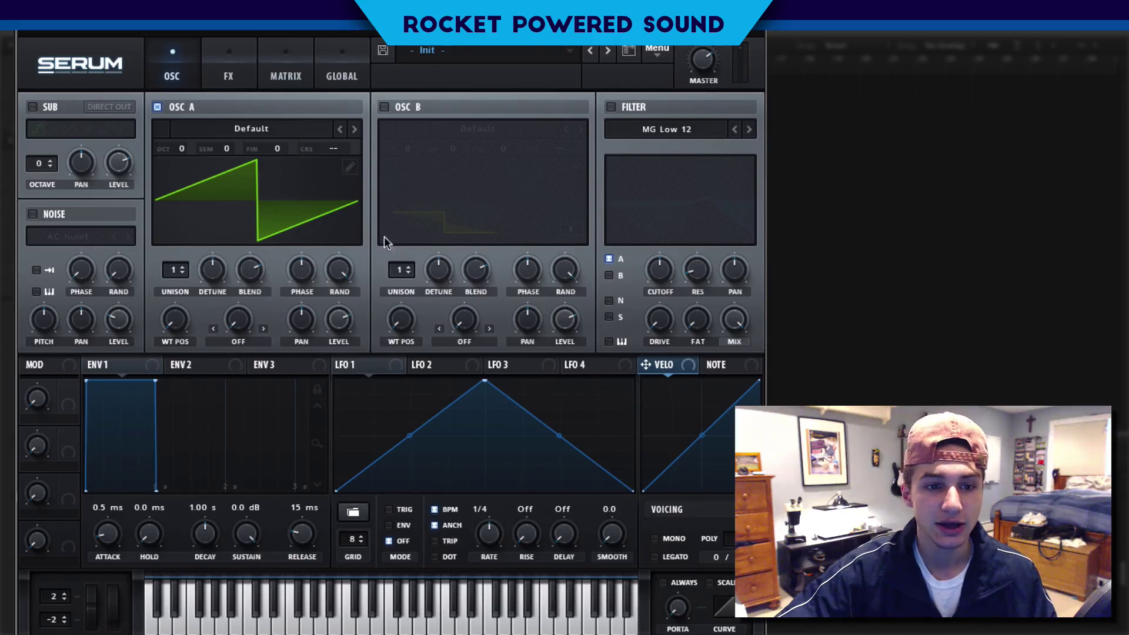
click(229, 80)
click(173, 75)
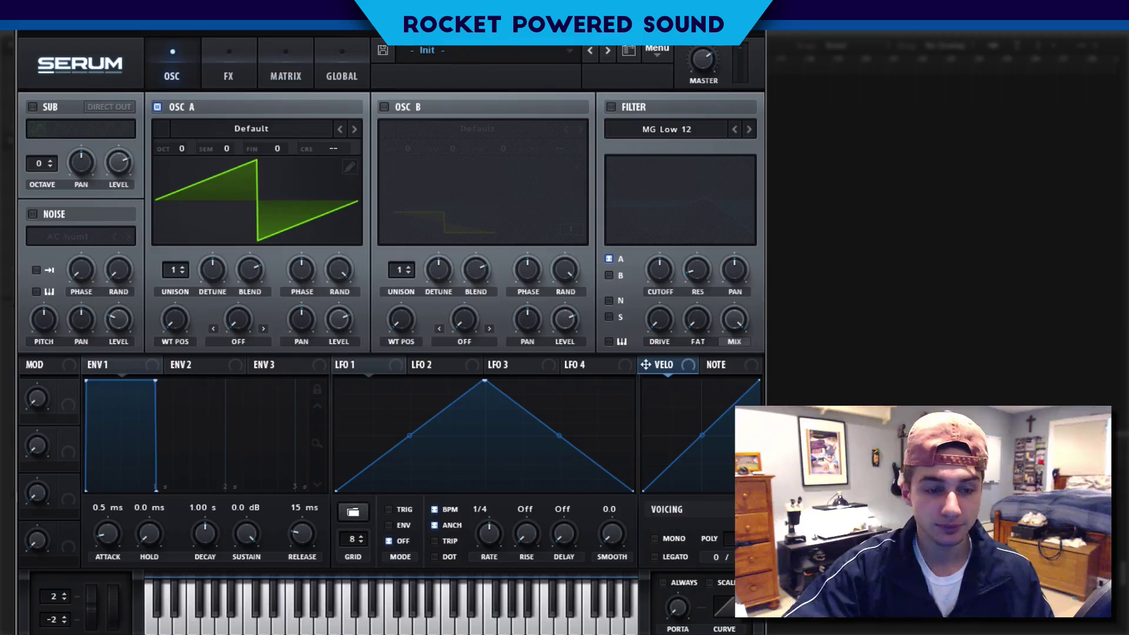
Step: Load the Analog_BD_Sin wavetable from the Analog category into oscillator A
click(269, 128)
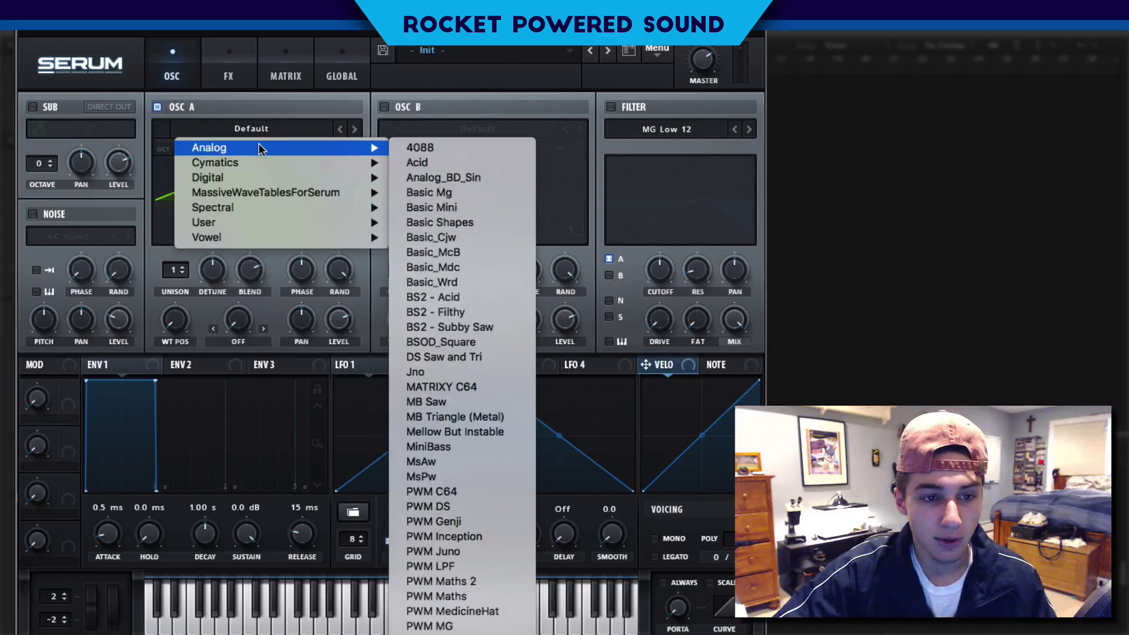
mouse_move(353, 148)
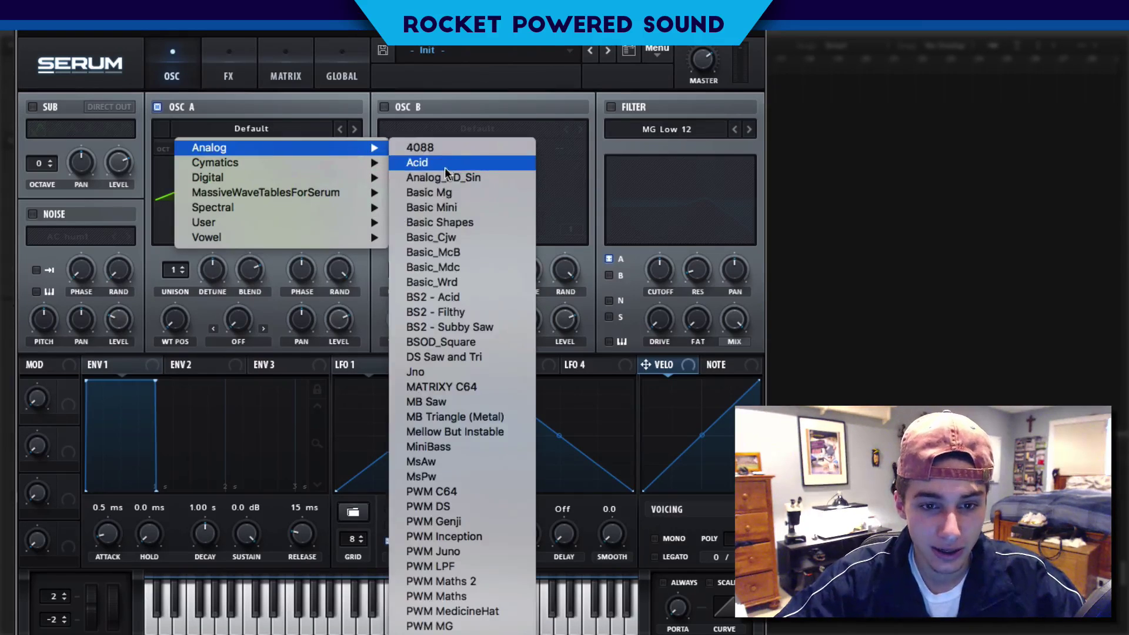
click(435, 179)
Step: Try the Basic Shapes wavetable in oscillator A and switch back to Analog_BD_Sin
click(231, 136)
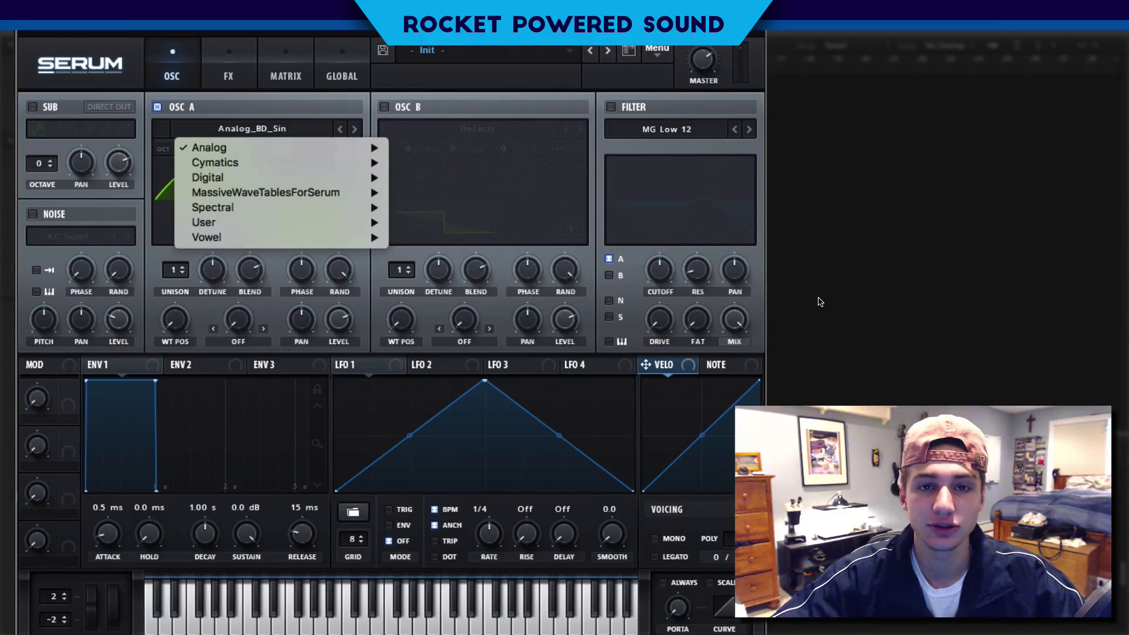
mouse_move(361, 175)
mouse_move(352, 147)
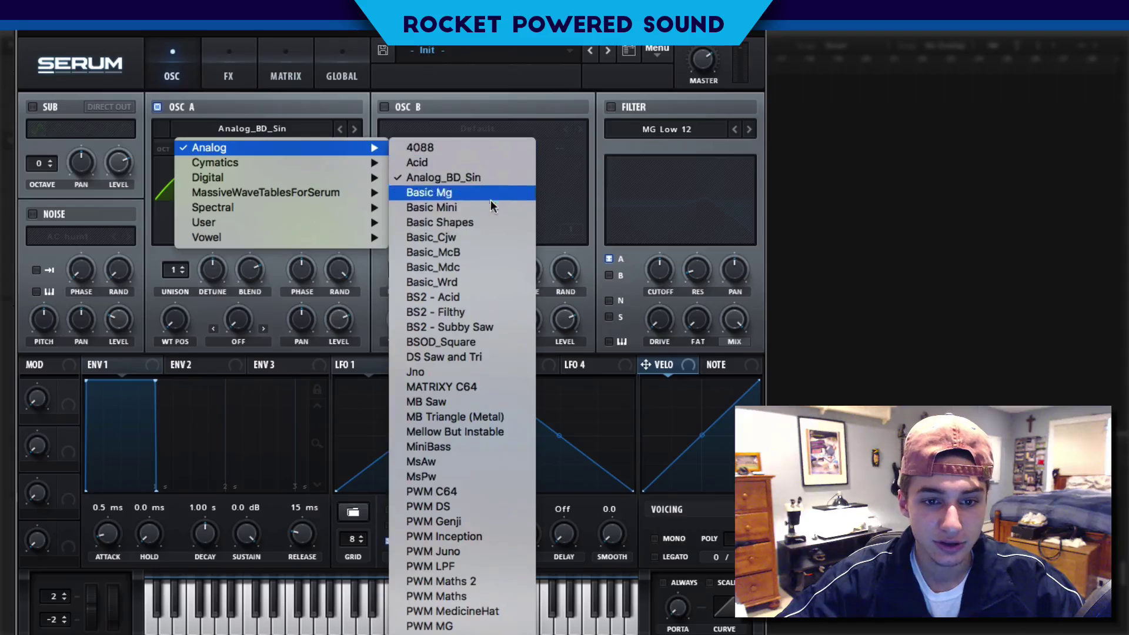
click(491, 221)
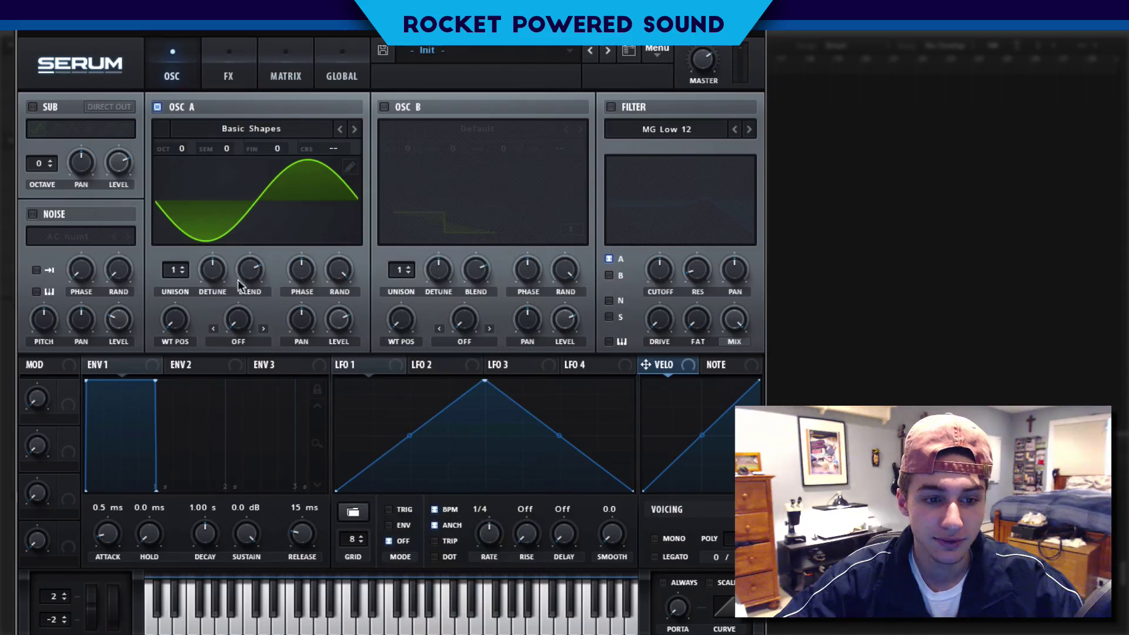
click(309, 127)
mouse_move(353, 148)
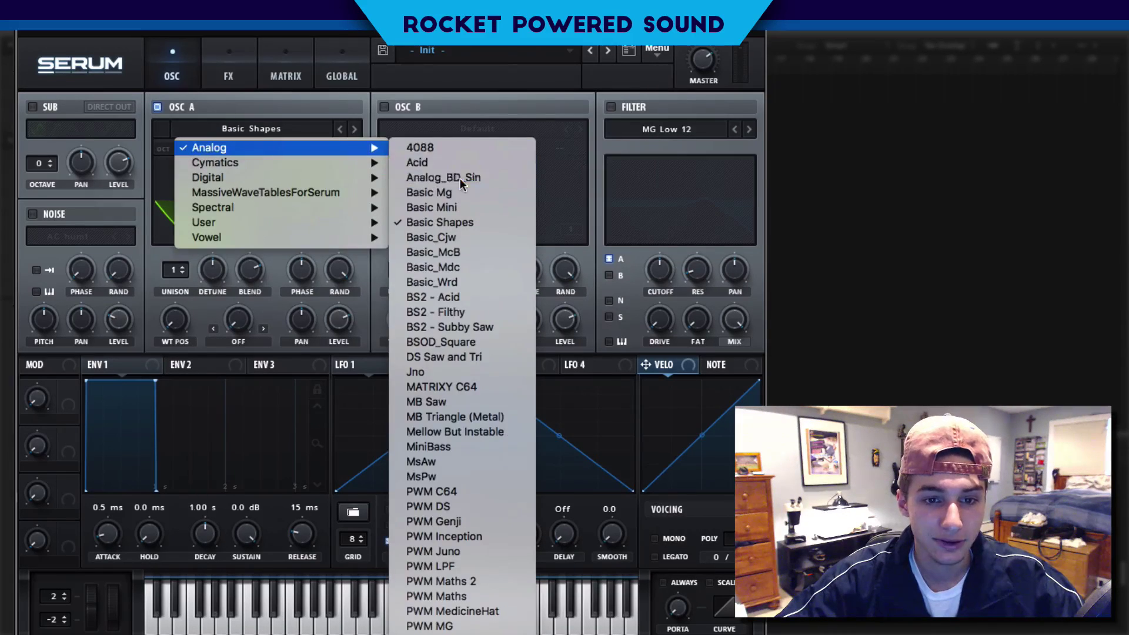
click(459, 178)
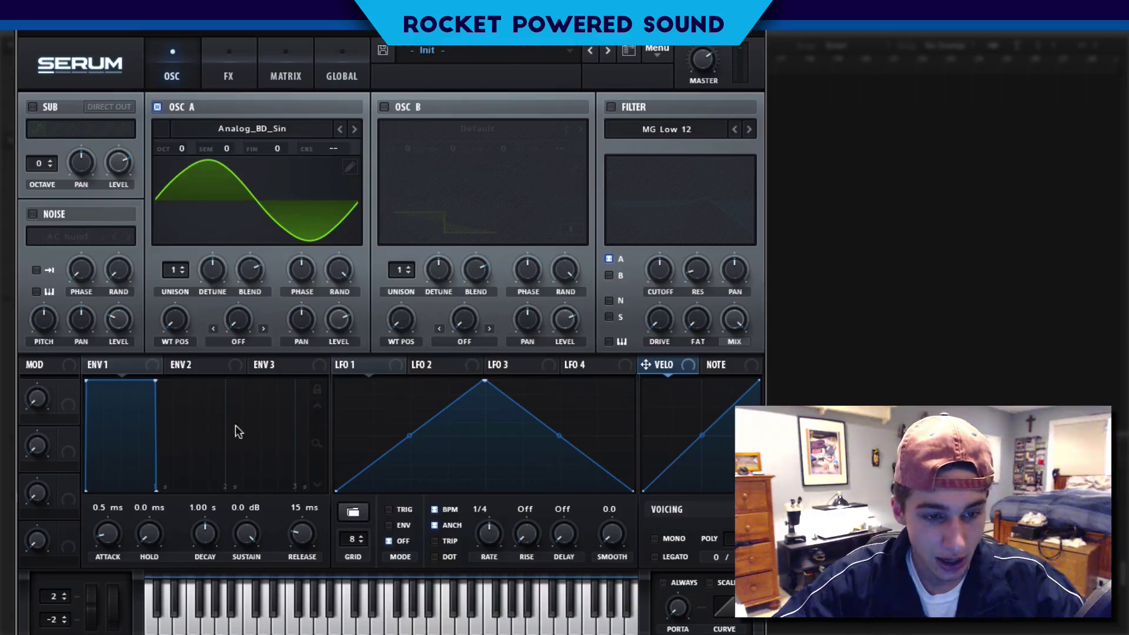
Step: Set oscillator A's warp mode to Sync (No Window) and raise the warp amount until its waveform spans about three cycles
drag(175, 327, 181, 382)
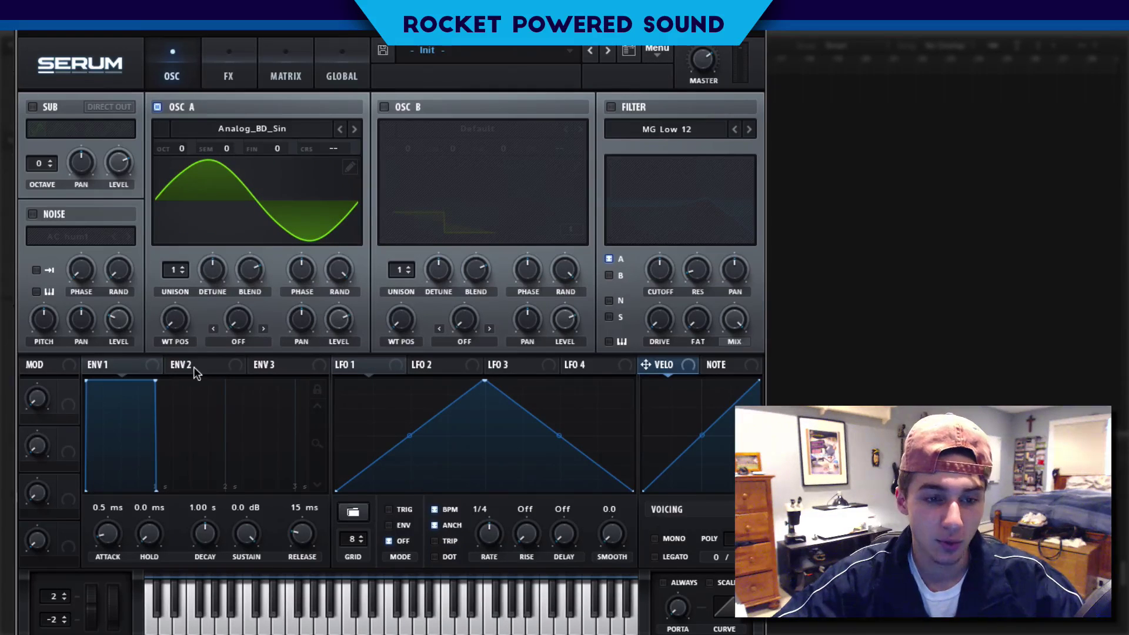
click(227, 342)
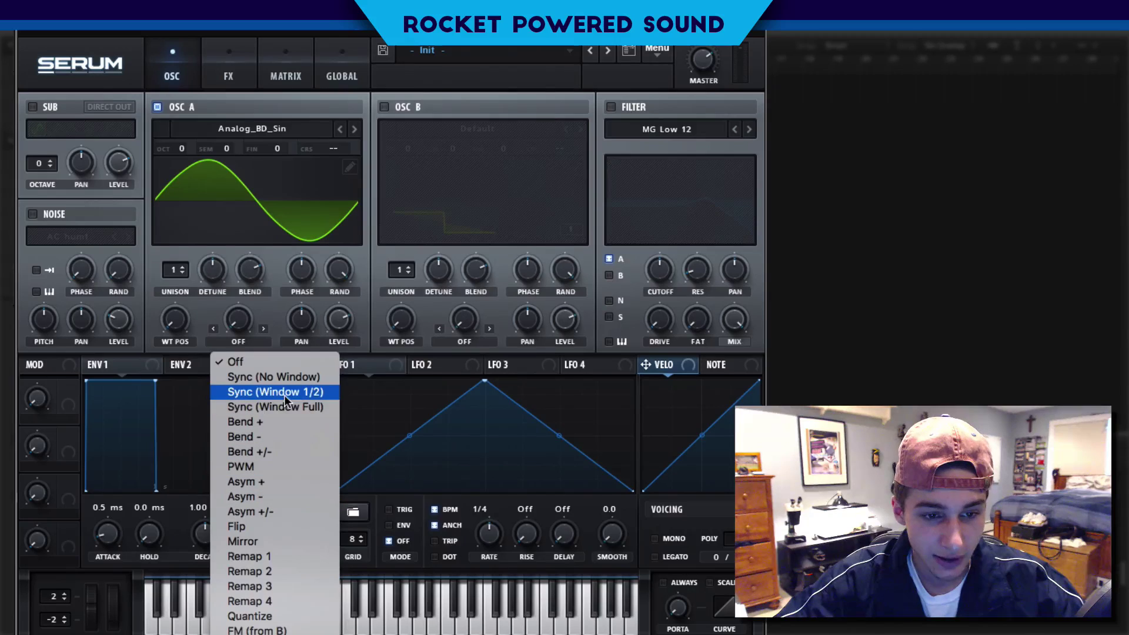
click(290, 379)
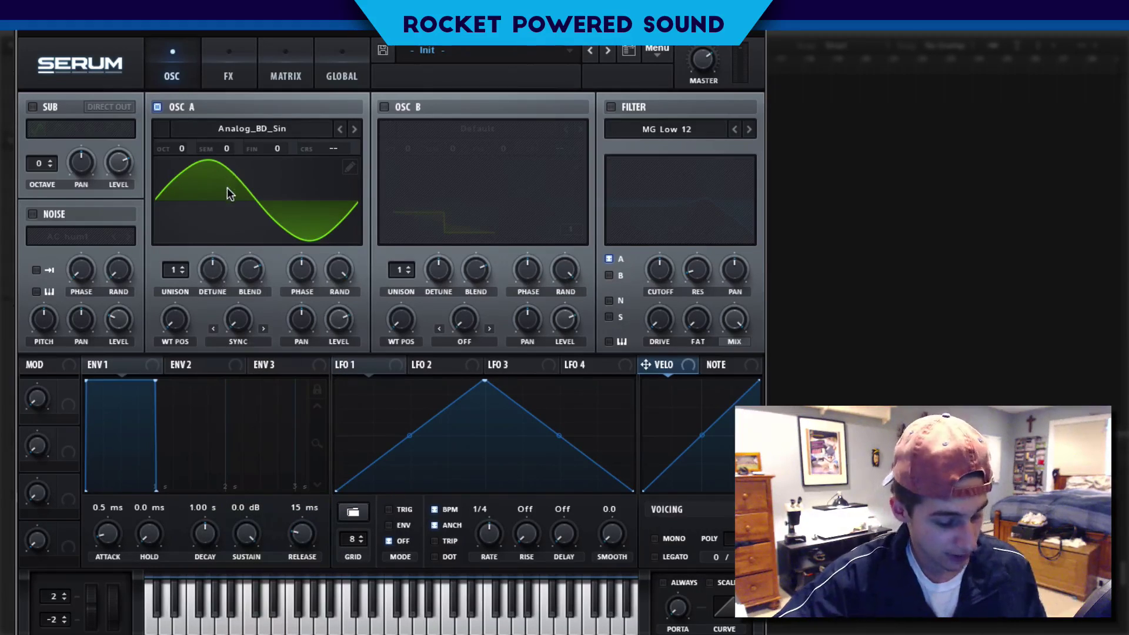
mouse_move(241, 312)
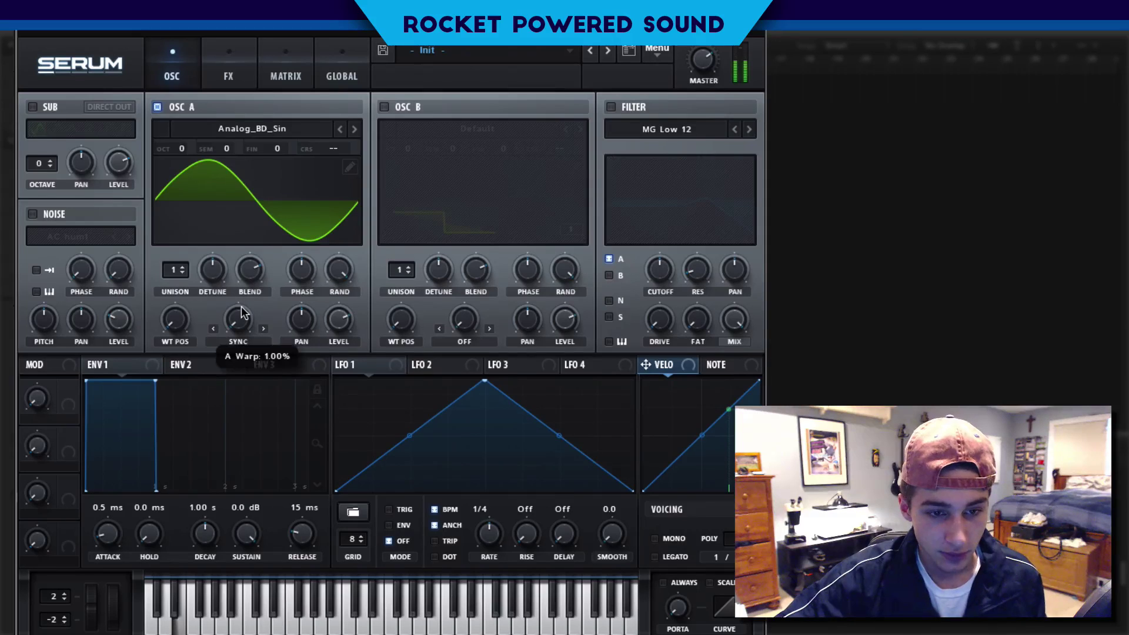
drag(241, 312, 271, 241)
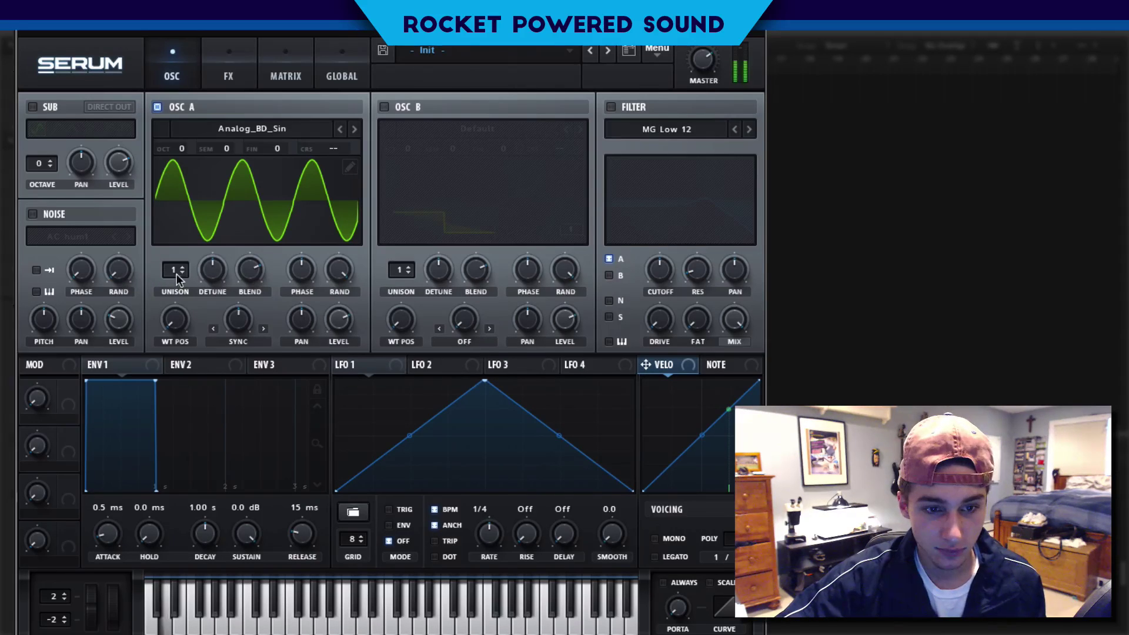
Step: Set oscillator A's octave to -2 and raise its level to about 90%
drag(181, 151, 182, 207)
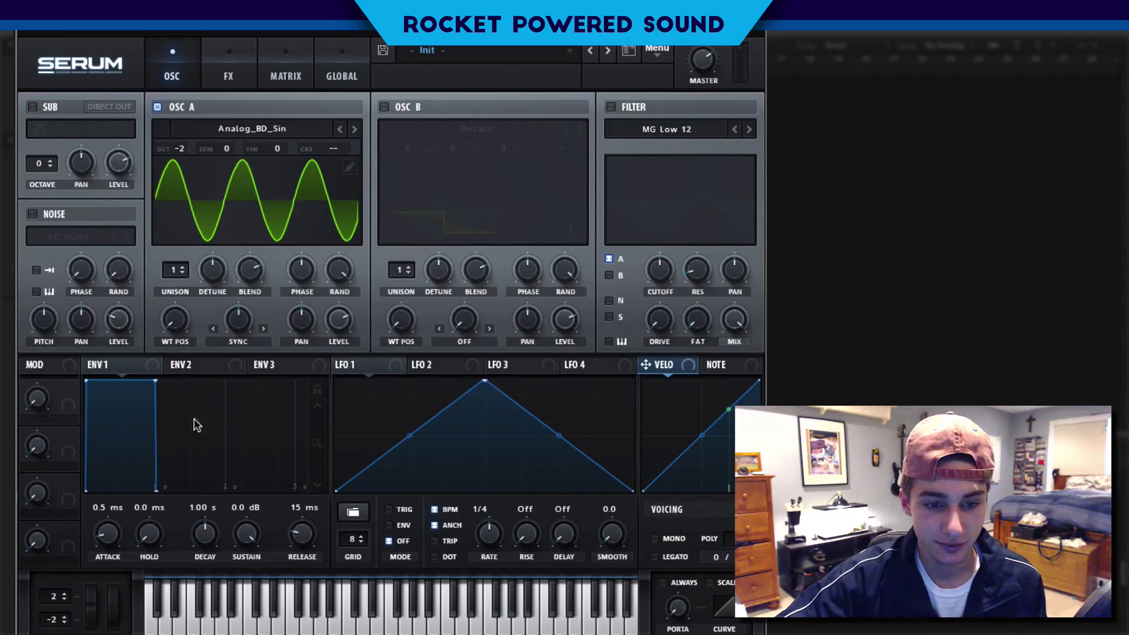
mouse_move(347, 320)
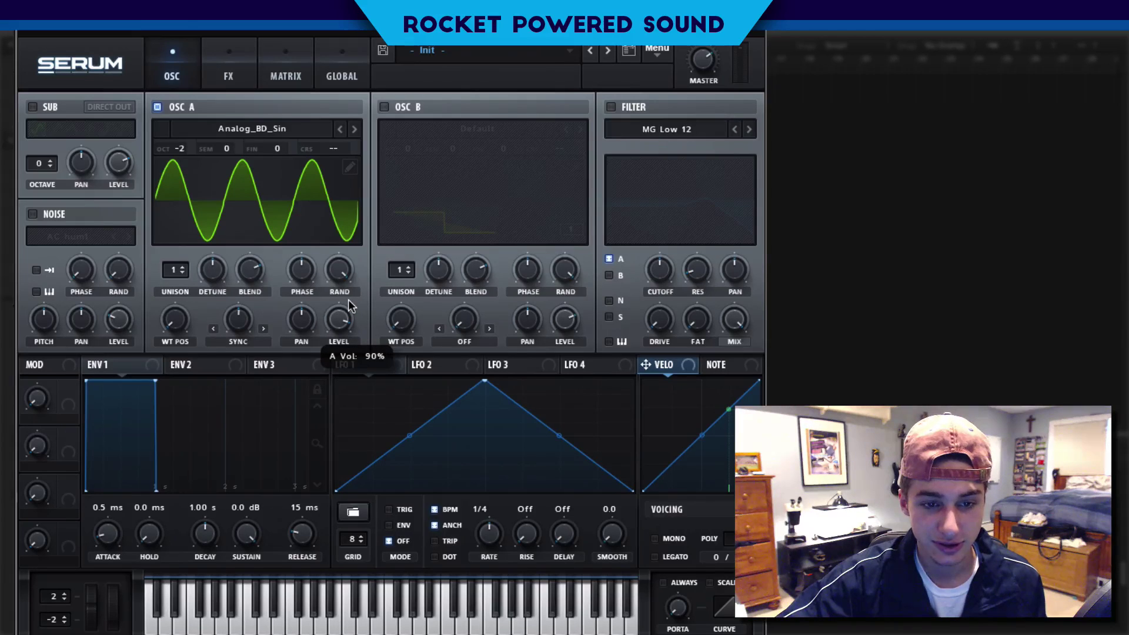
scroll(348, 303, up, 1)
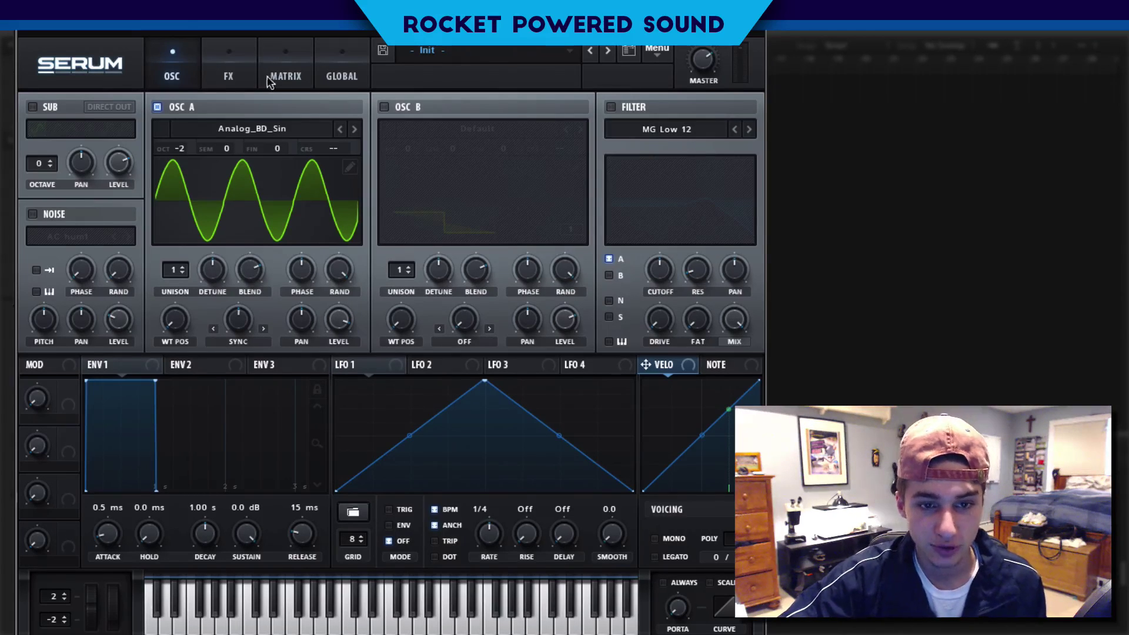
Step: Enable oscillator B in 2D waveform view with 8 unison voices and a reduced detune
click(387, 106)
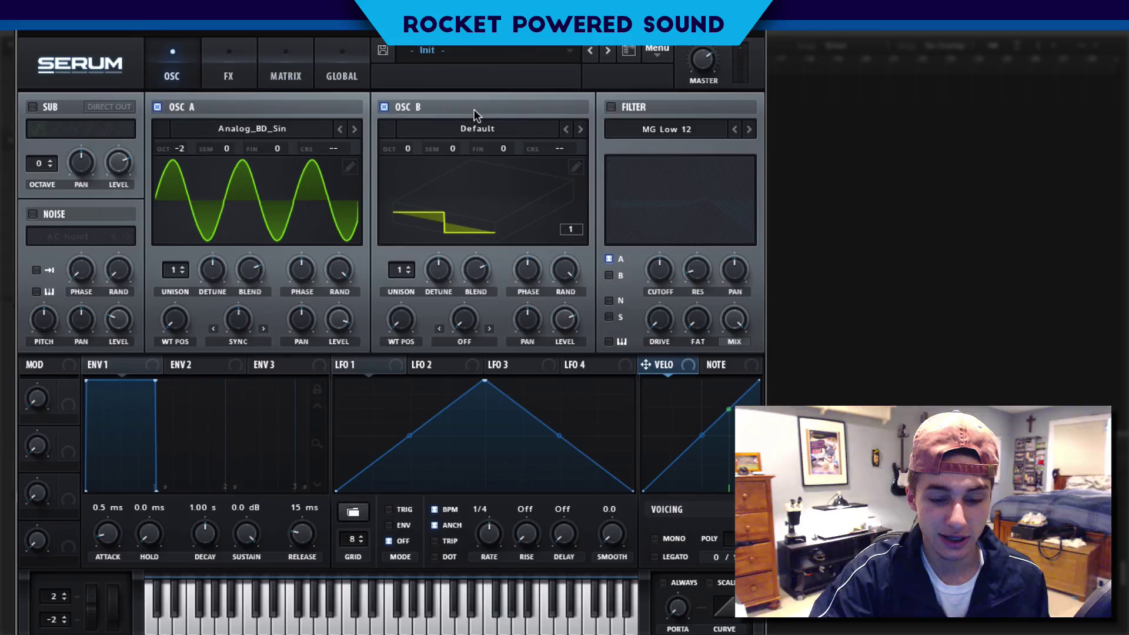
click(454, 197)
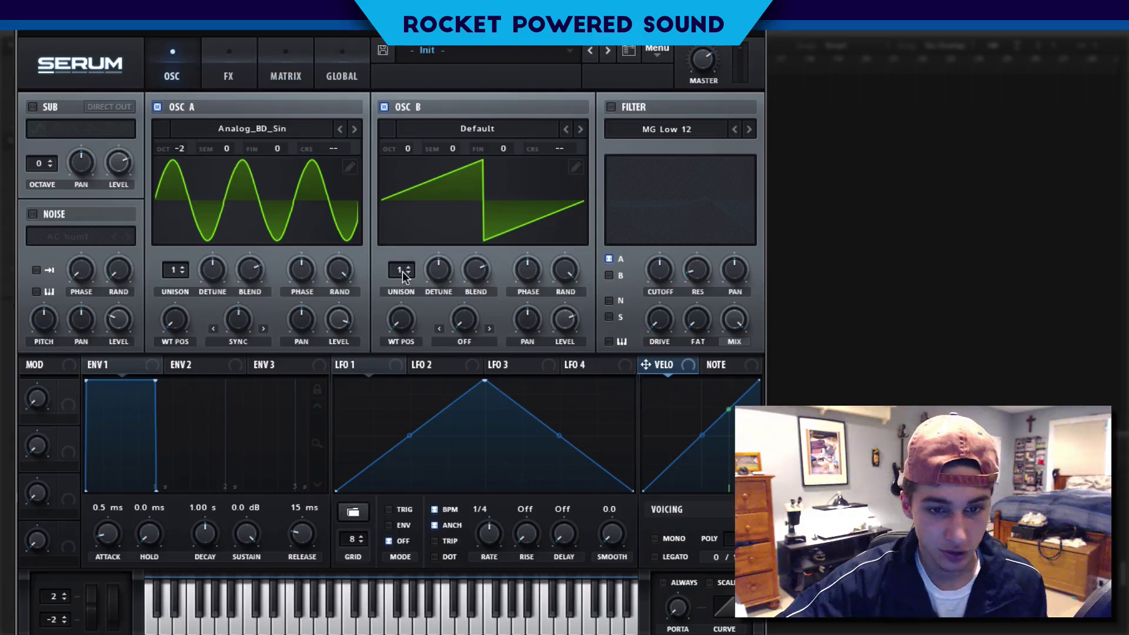
drag(401, 272, 437, 213)
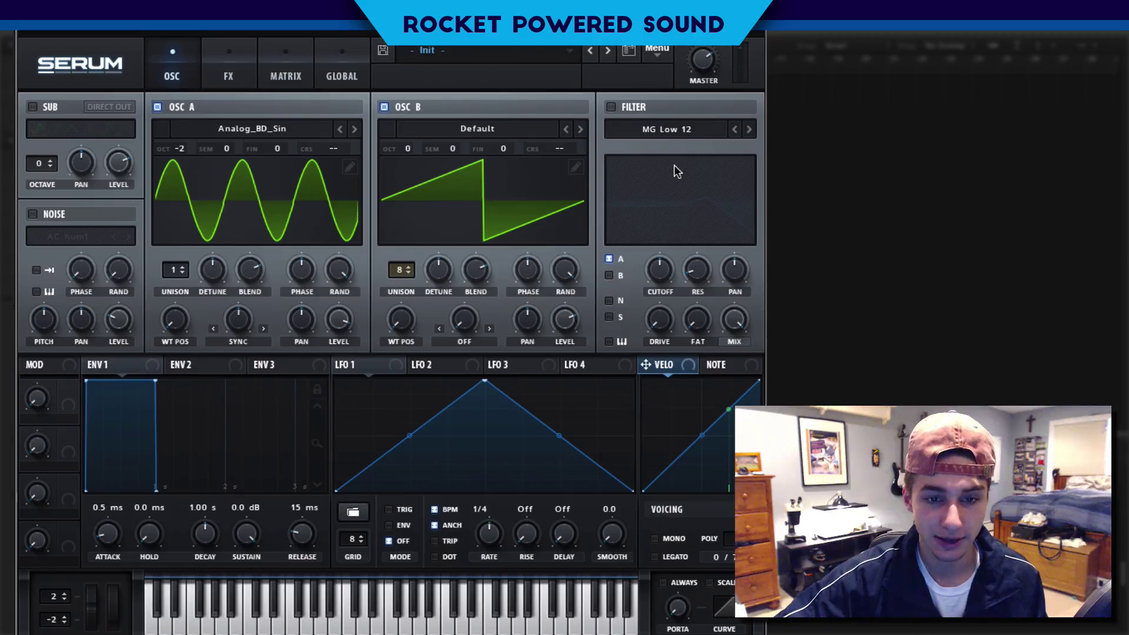
drag(445, 279, 399, 346)
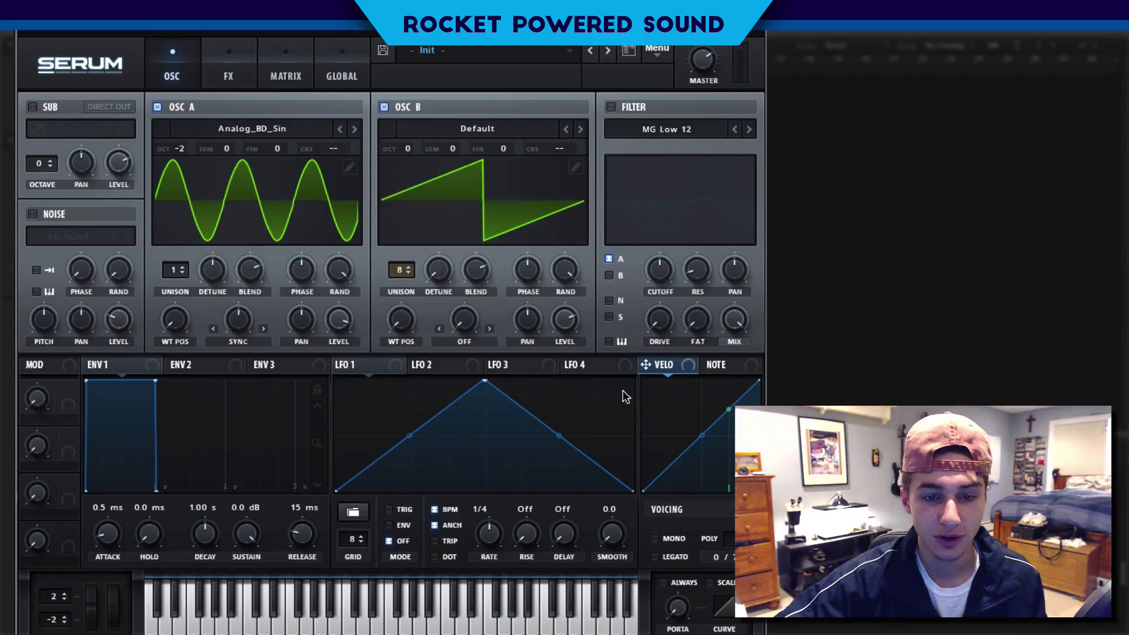
drag(432, 277, 496, 377)
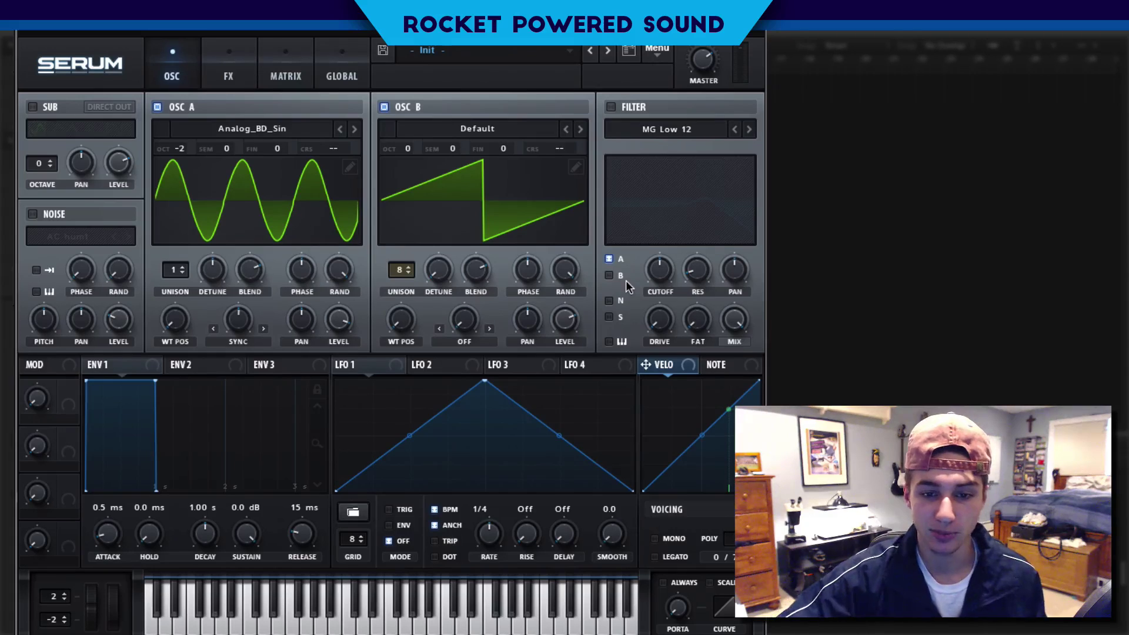
Step: Modulate oscillator B's level from 0% with LFO 1, reshaped into a falling concave curve that starts at its maximum
mouse_move(569, 320)
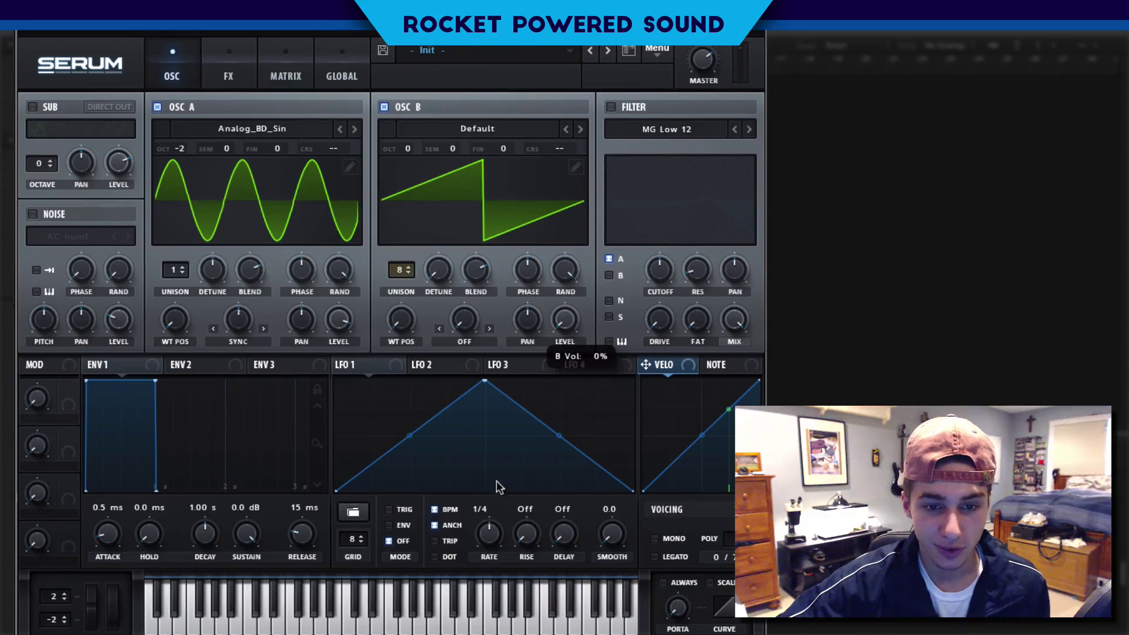
drag(377, 365, 564, 320)
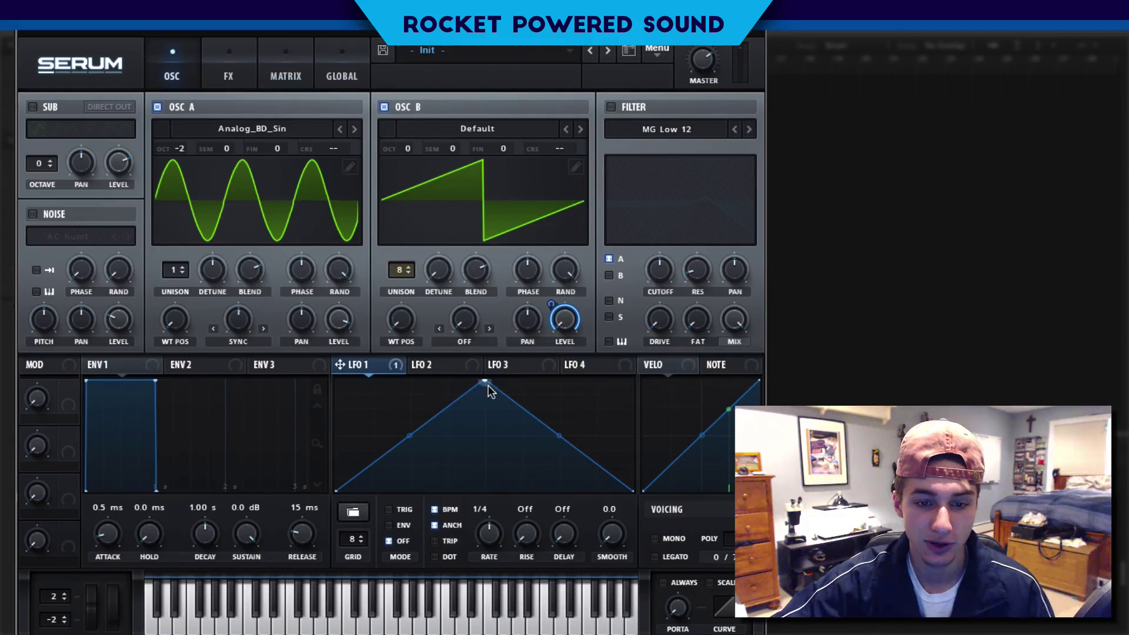
drag(491, 391, 276, 369)
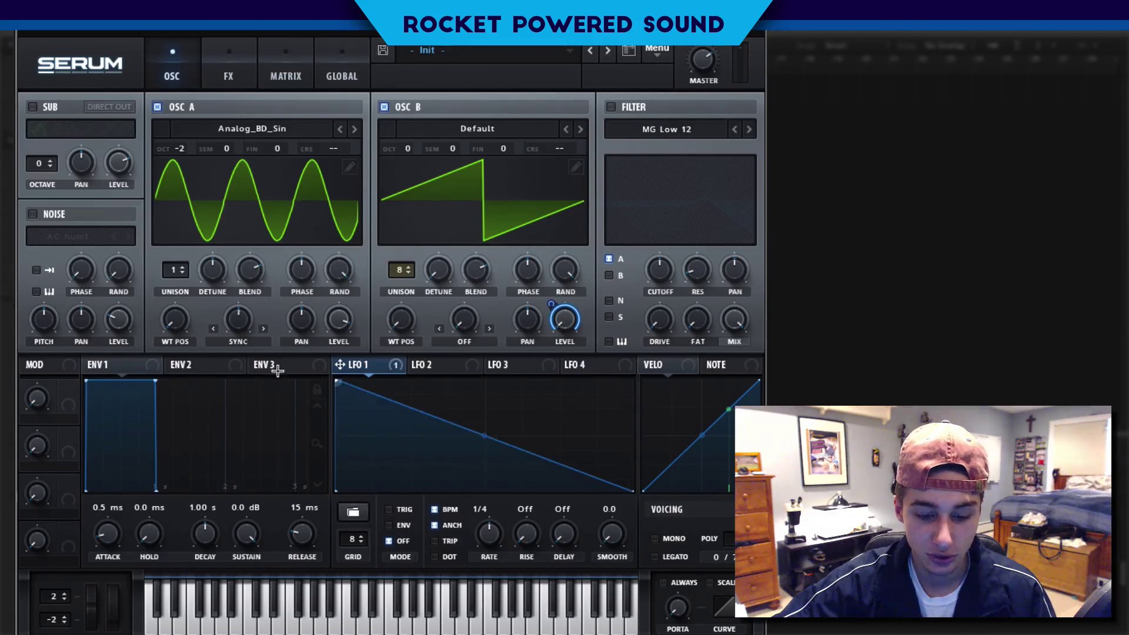
drag(485, 435, 478, 483)
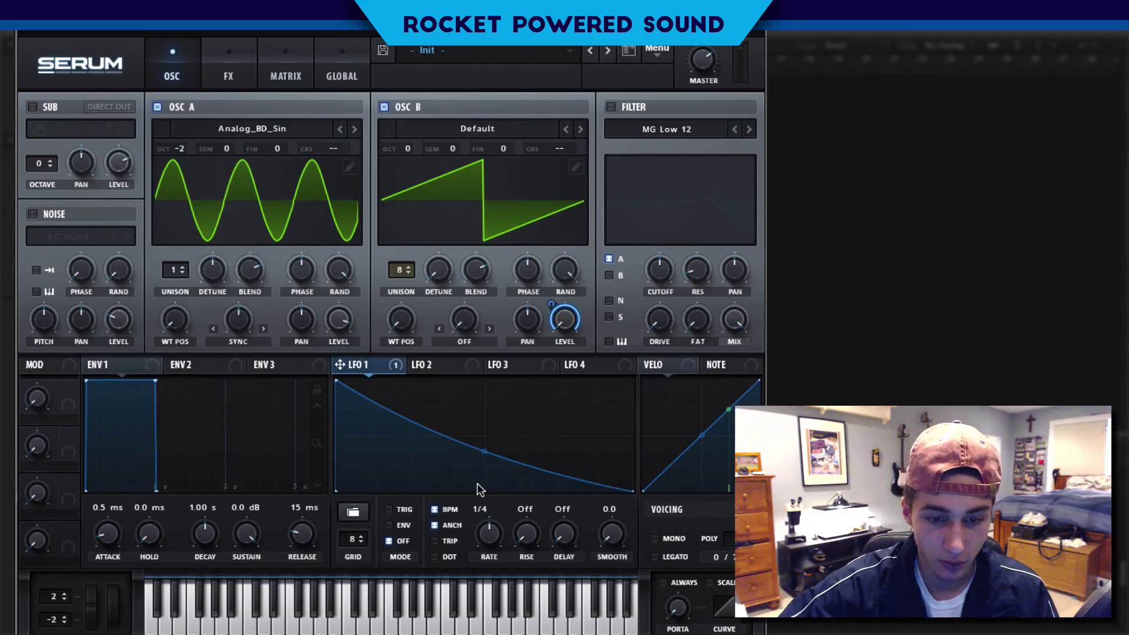
Step: Set LFO 1 to ENV mode and lengthen Envelope 1's release to 205 ms
click(398, 510)
click(400, 525)
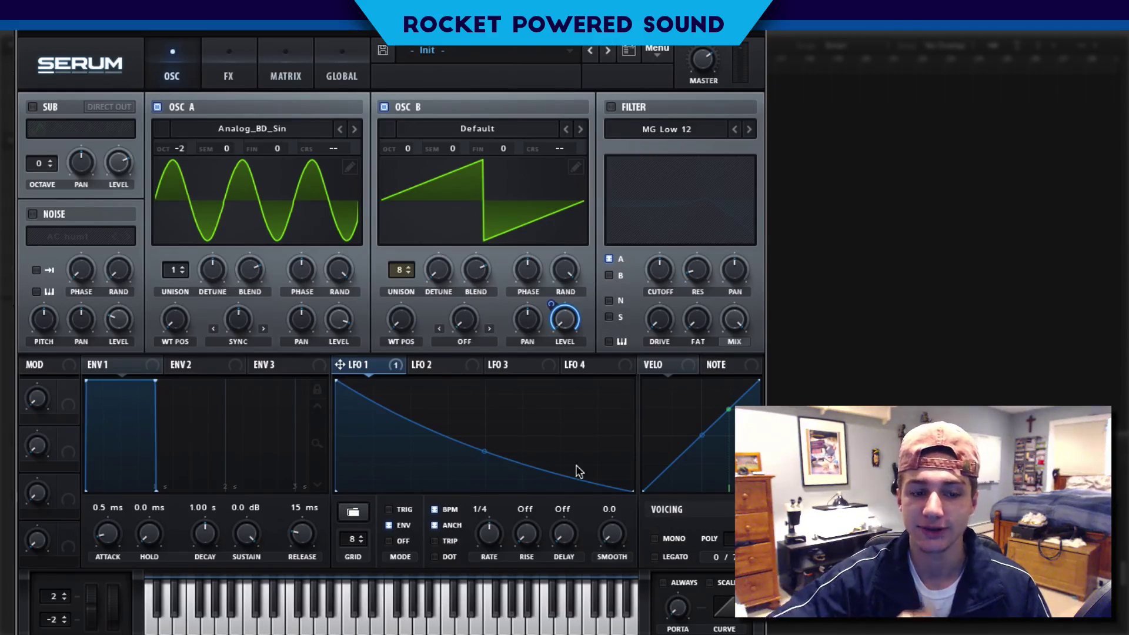
drag(302, 531, 316, 516)
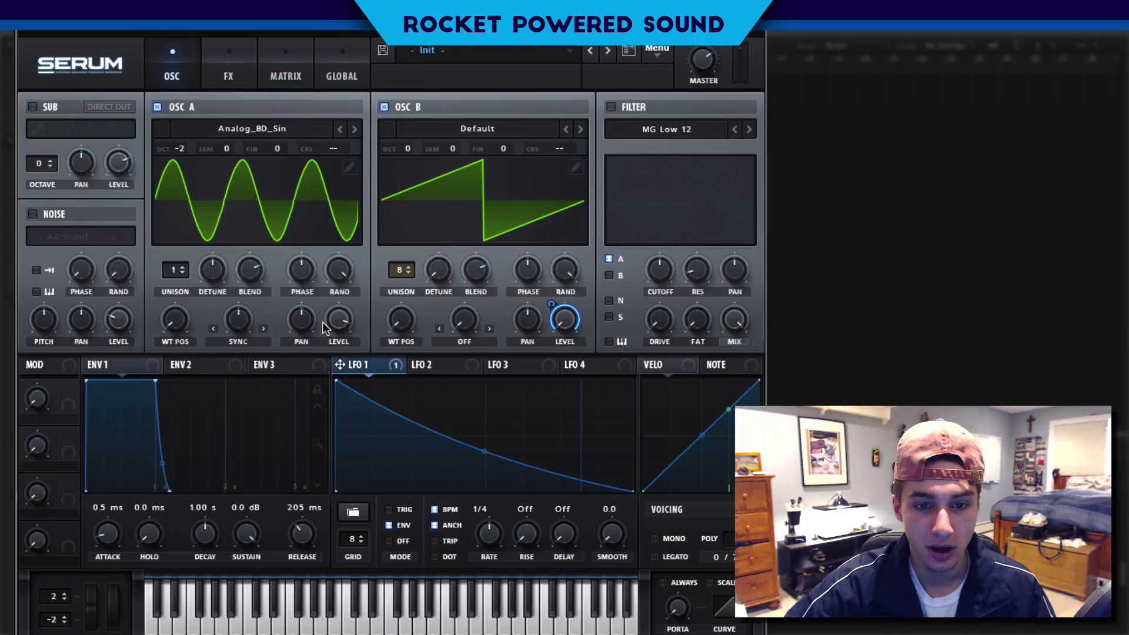
Step: Turn on the MG Low 12 filter for oscillators A and B and raise its cutoff slightly
click(611, 108)
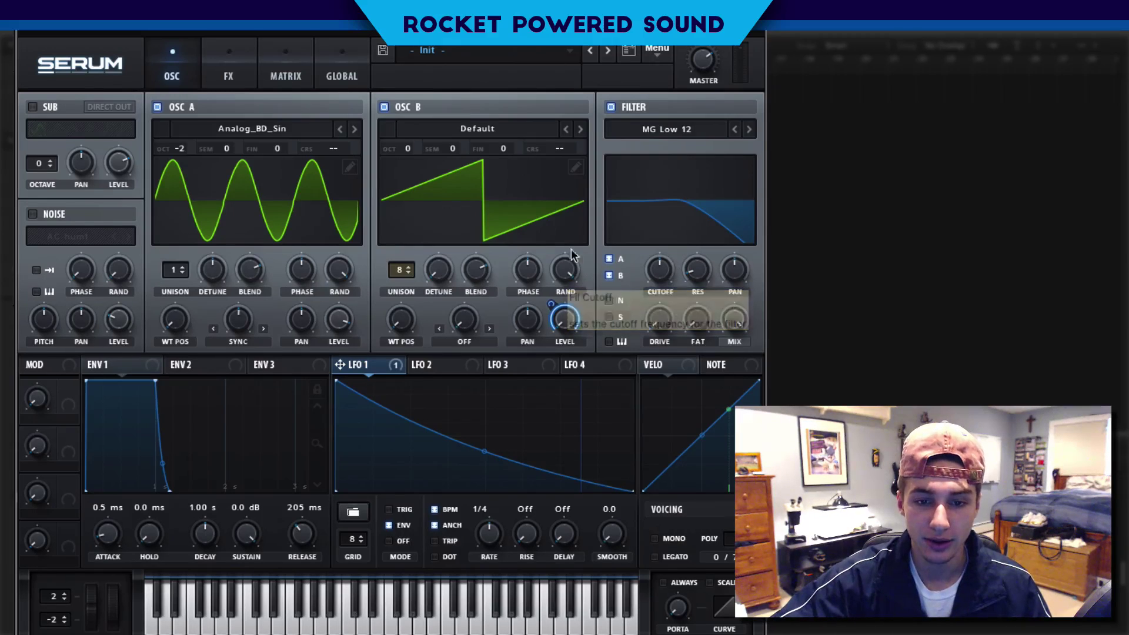
click(609, 260)
click(609, 260)
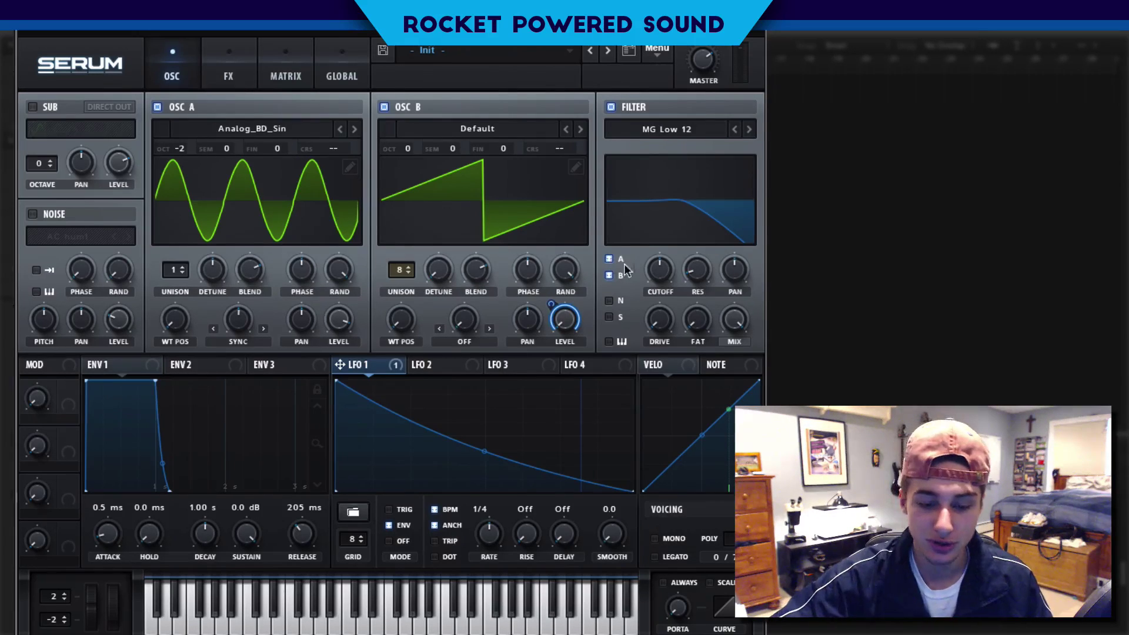
drag(665, 270, 673, 269)
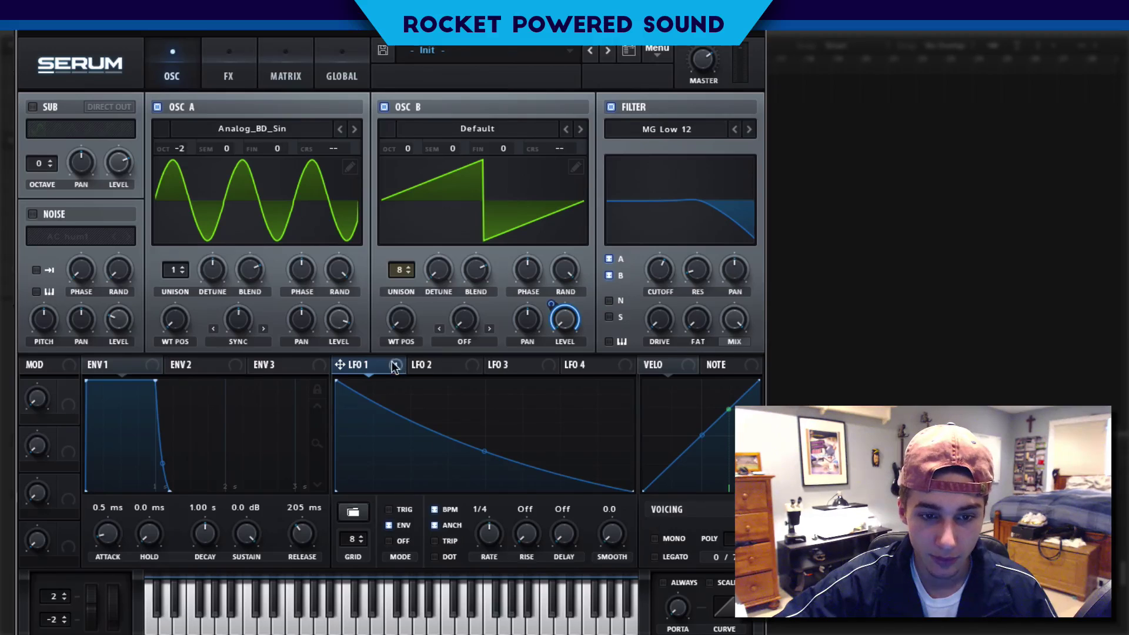
Step: Assign LFO 1 as a modulation source for the filter cutoff
drag(393, 364, 662, 269)
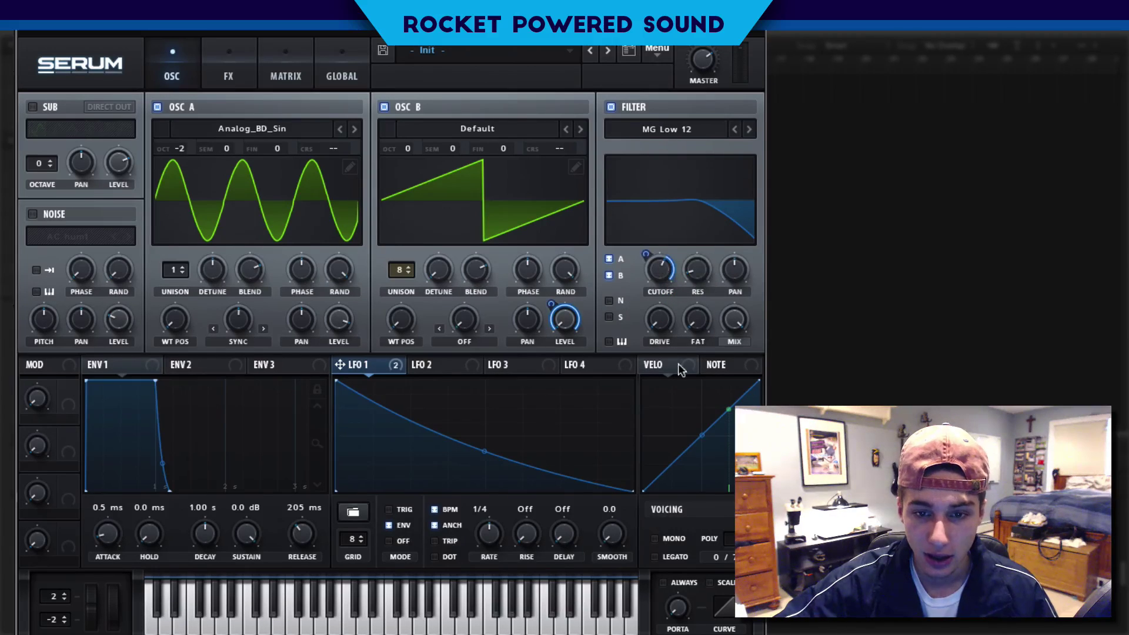
mouse_move(665, 284)
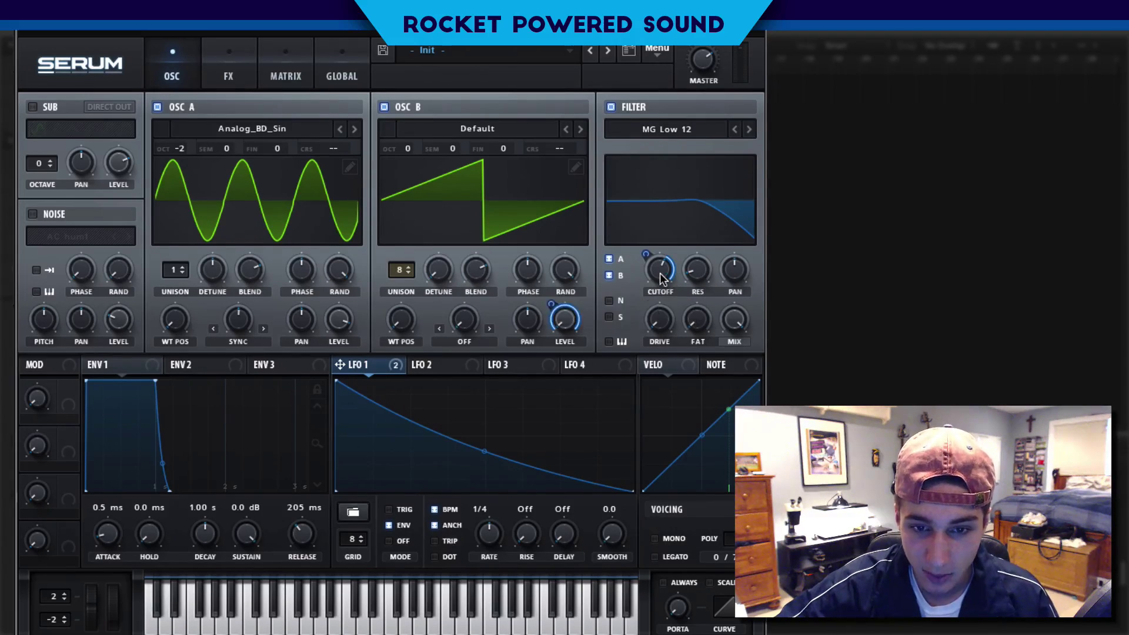
Step: Reduce LFO 1's modulation amount on the oscillator filter cutoff and raise the filter's resonance
mouse_move(653, 257)
drag(653, 256, 645, 273)
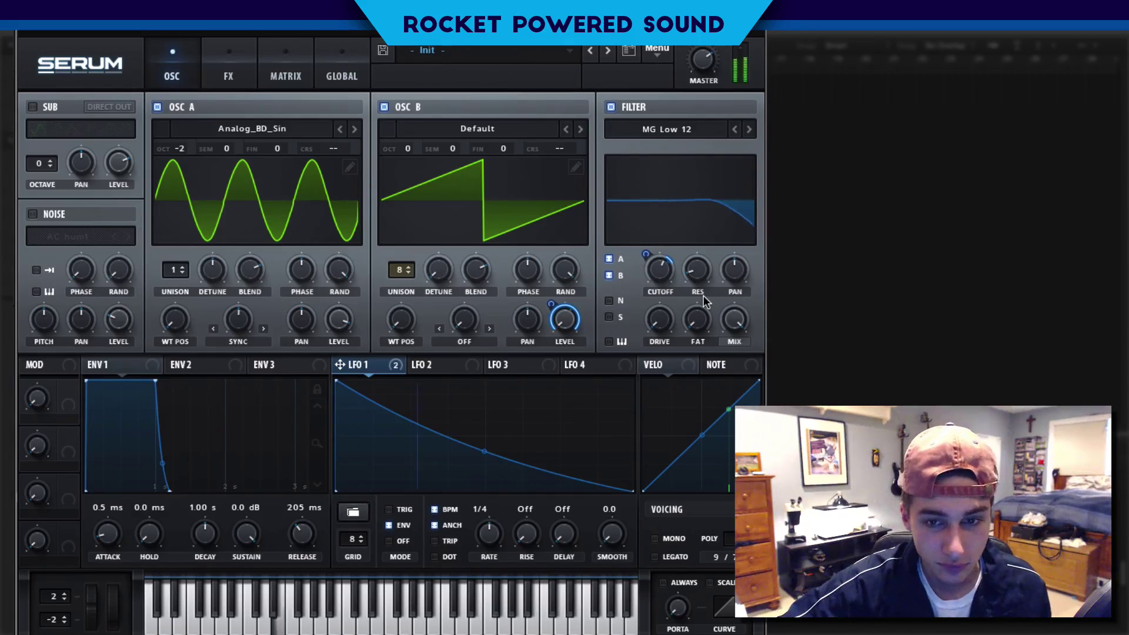
drag(698, 273, 698, 238)
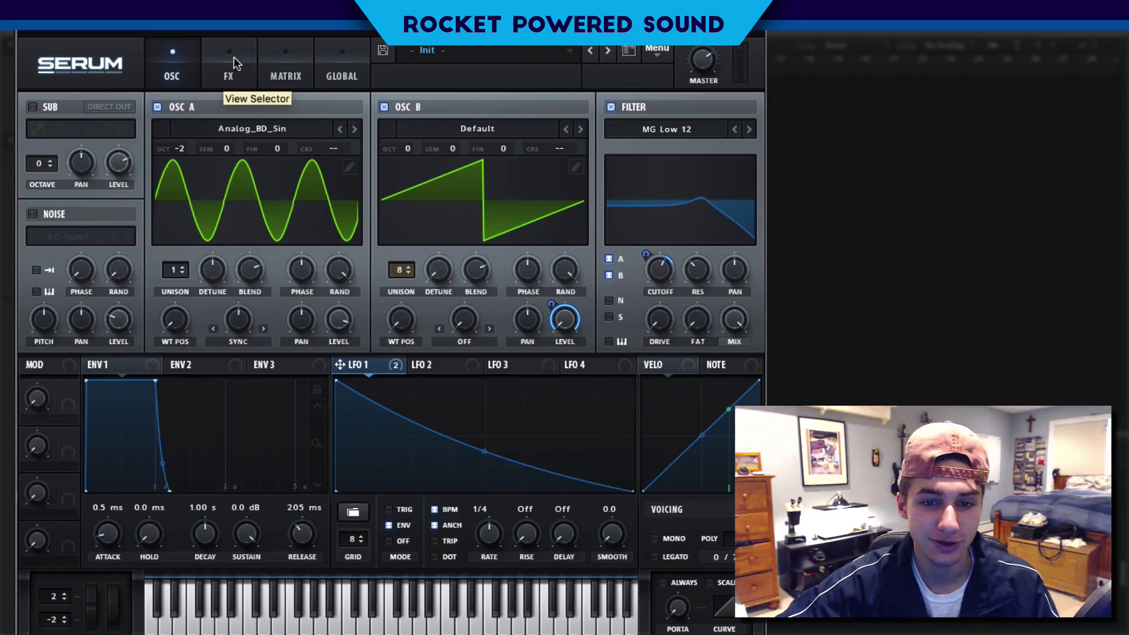
Step: Add a distortion effect at the start of the effects chain and set its type to Sin Fold
click(234, 61)
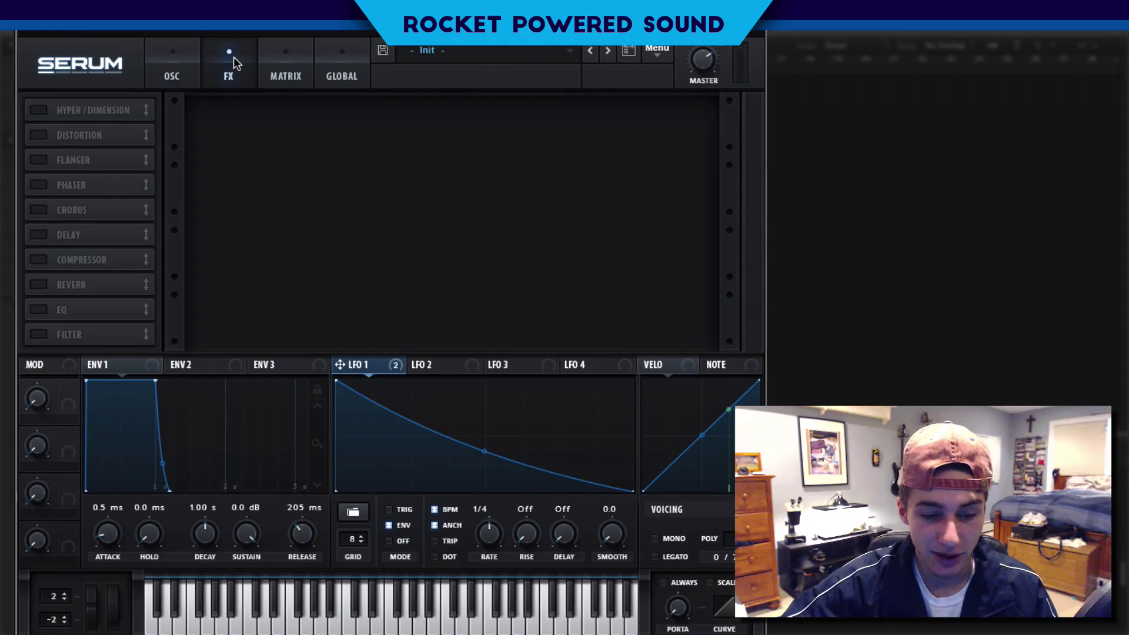
click(39, 135)
drag(101, 137, 110, 112)
click(315, 124)
click(322, 139)
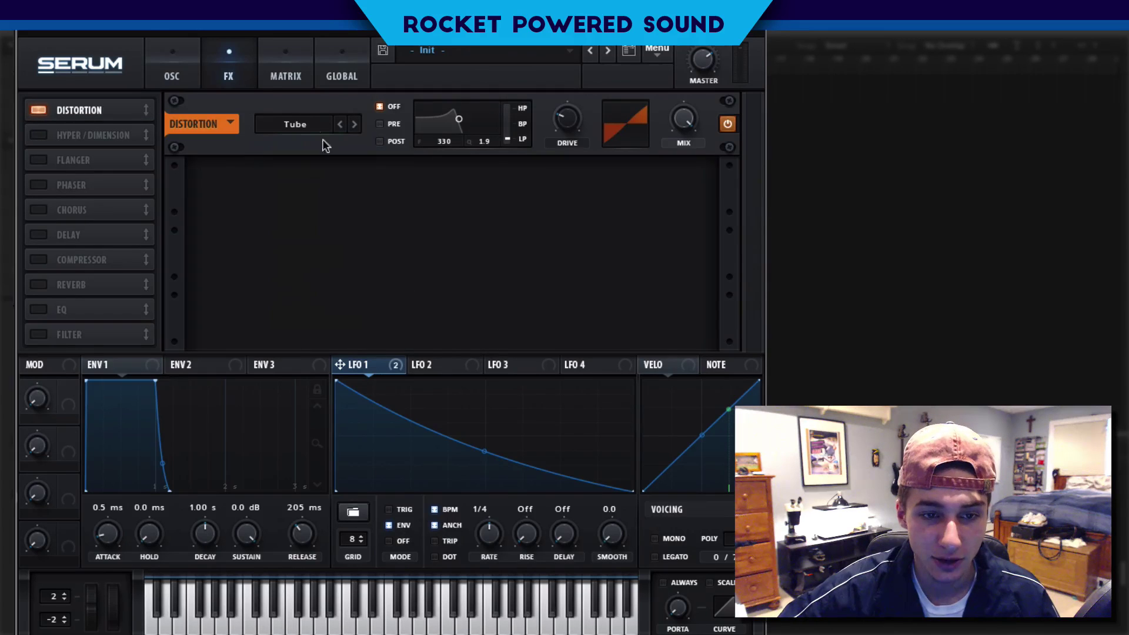
click(306, 125)
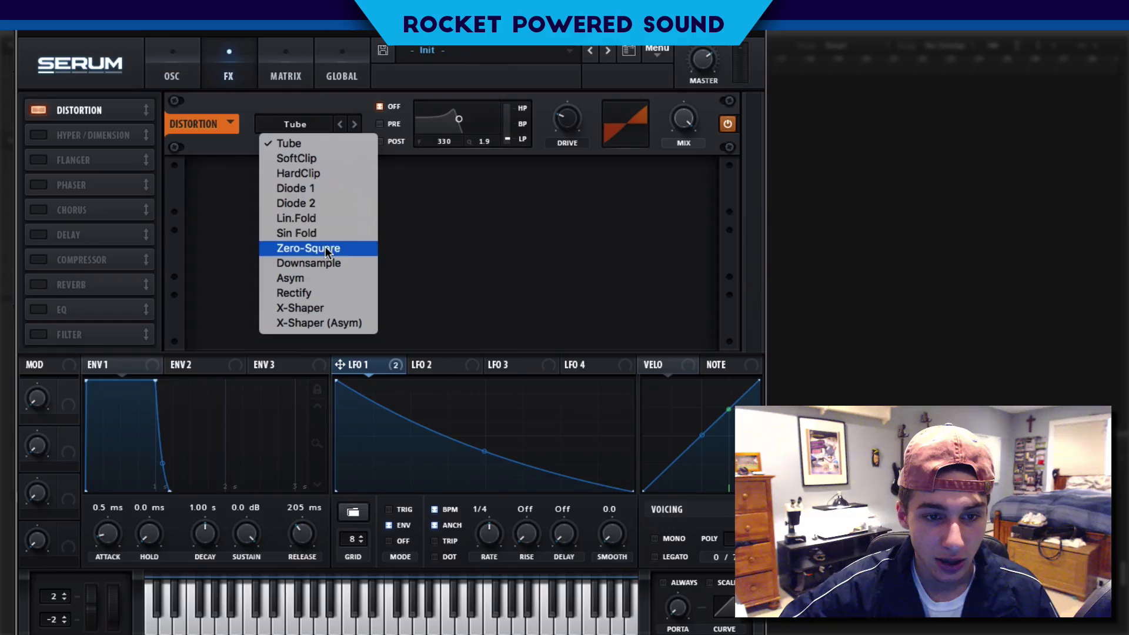
click(317, 233)
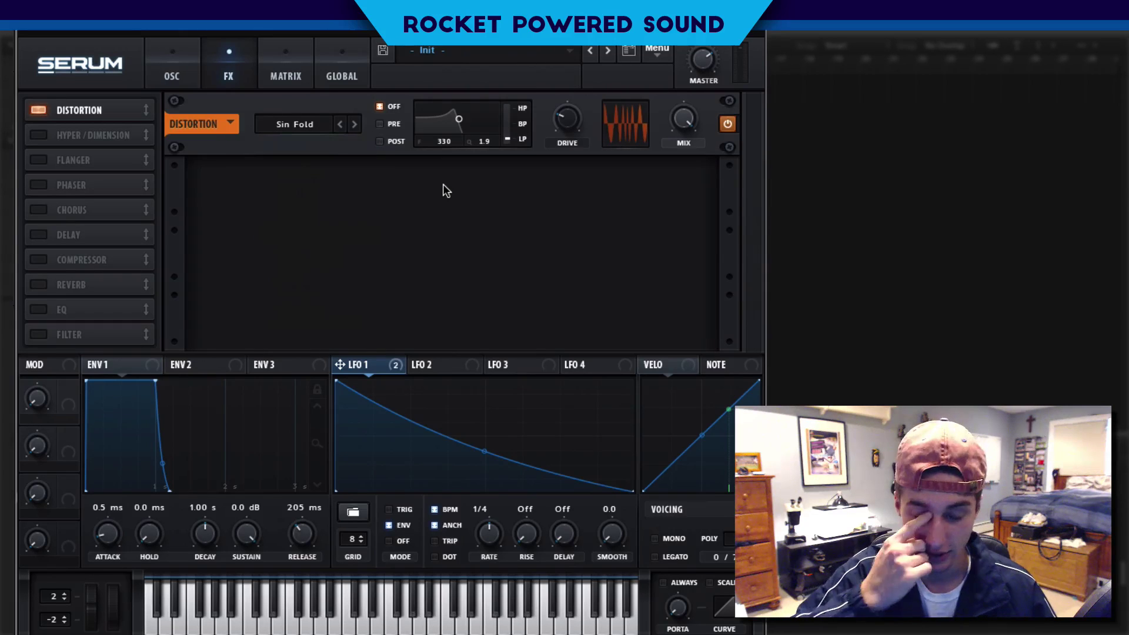
Step: Lower the distortion's drive slightly and compare the sound with the distortion bypassed
drag(564, 132, 547, 112)
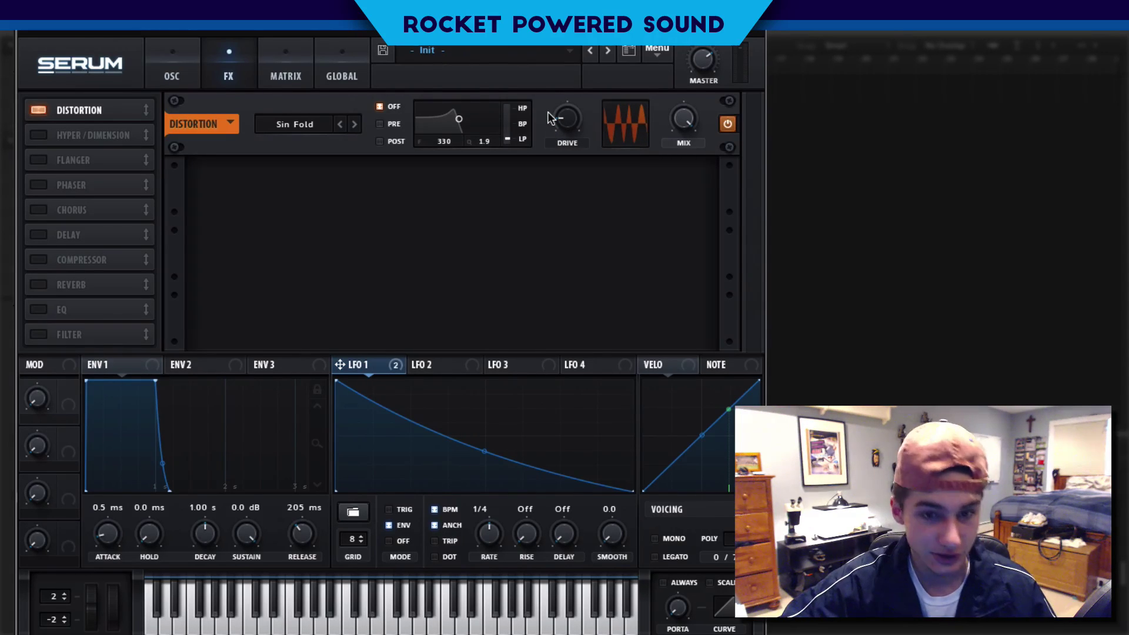
drag(585, 121, 583, 123)
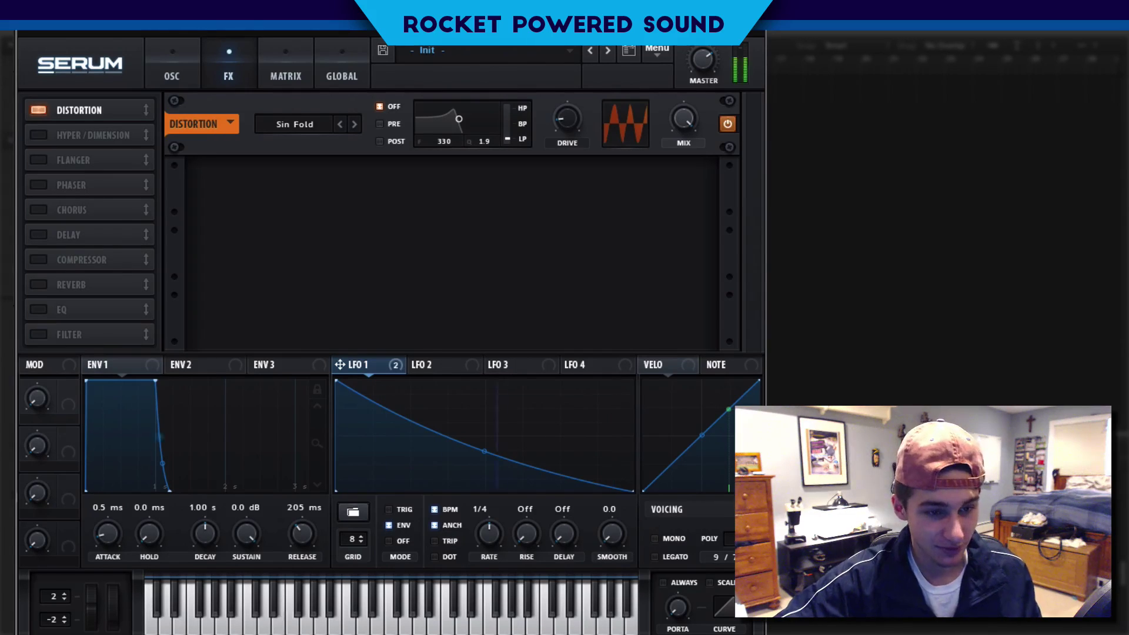
click(36, 110)
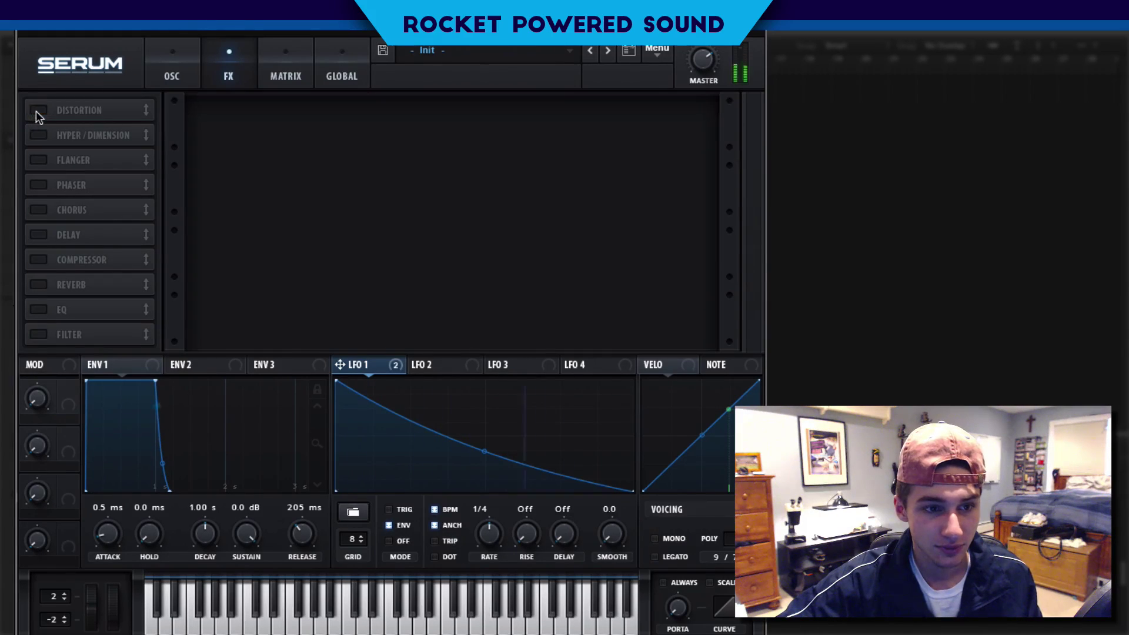
click(38, 111)
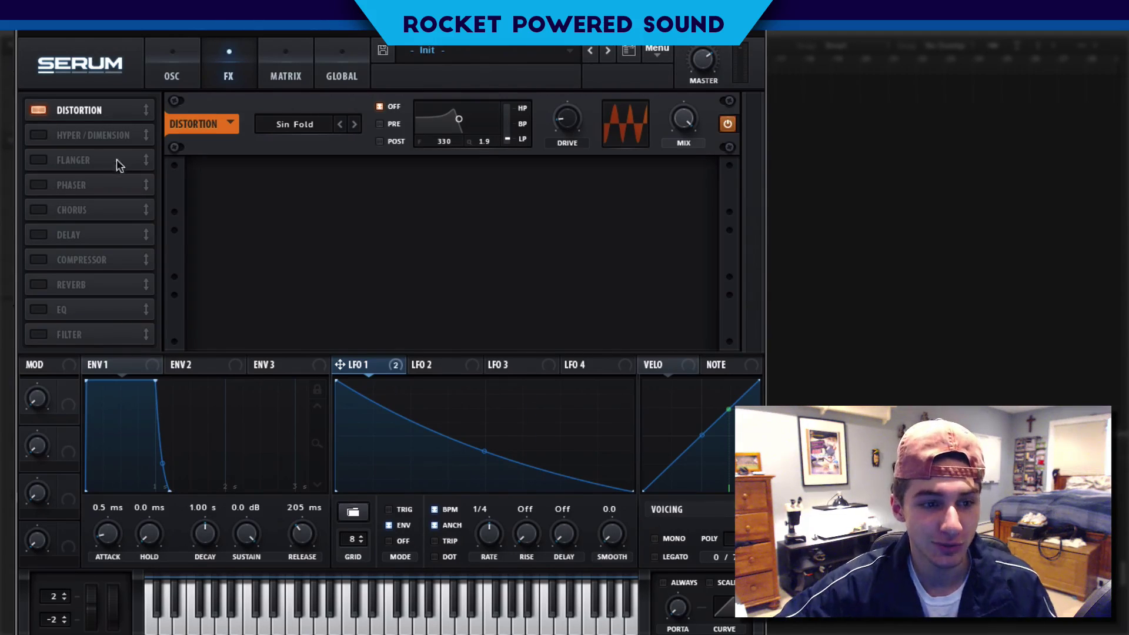
Step: Add a compressor to the effects chain and place it directly after the distortion
click(39, 260)
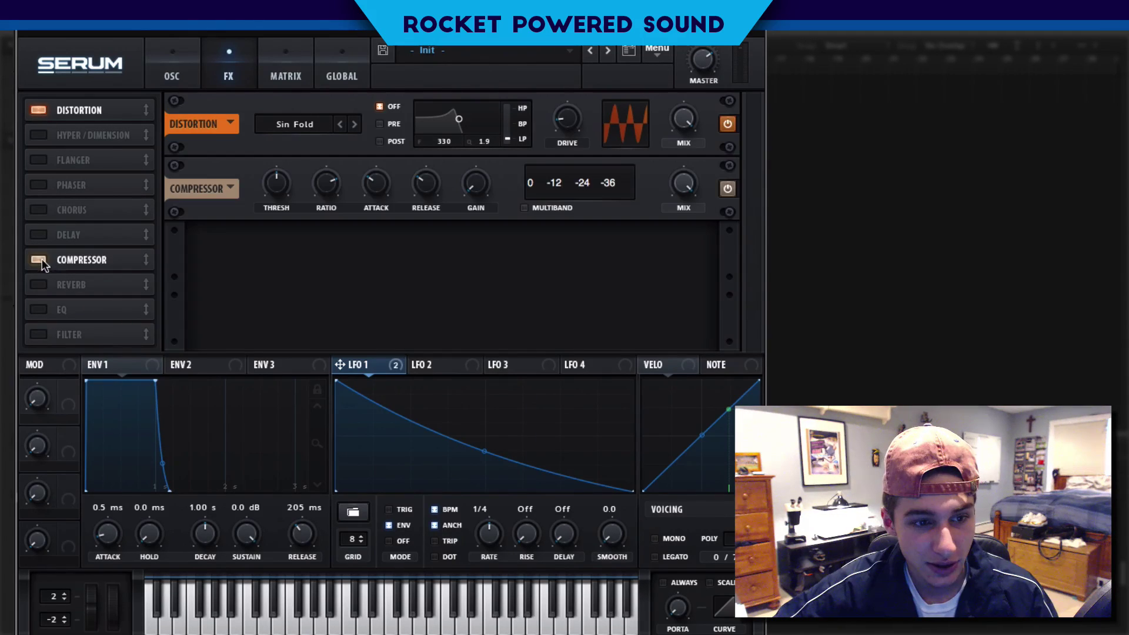
drag(94, 254, 93, 116)
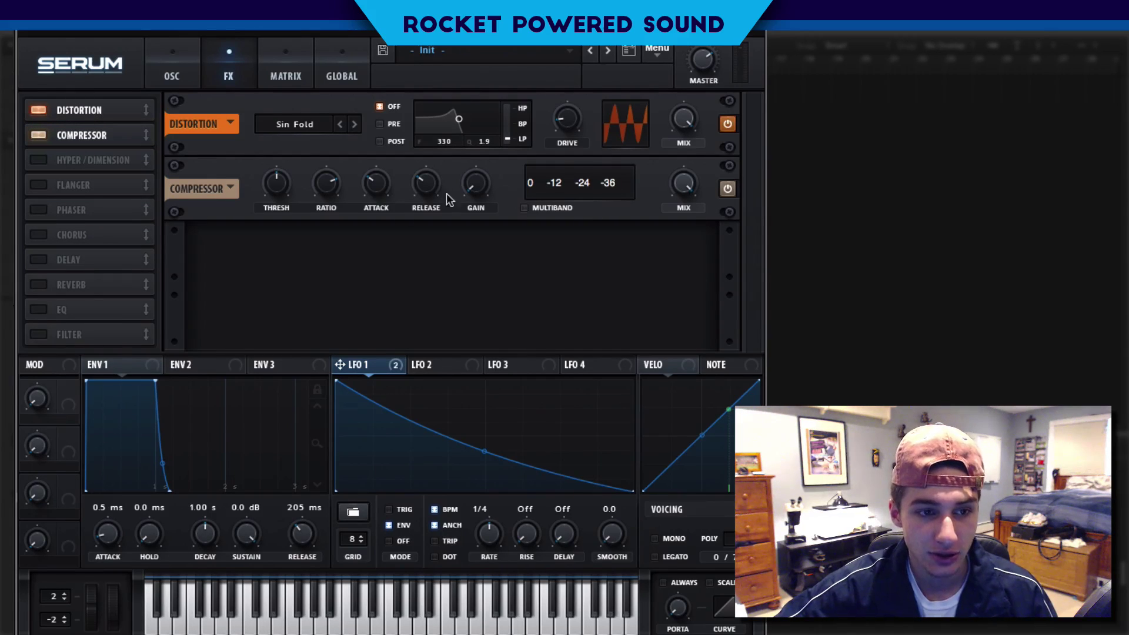
mouse_move(103, 134)
mouse_down()
mouse_move(97, 166)
mouse_move(103, 137)
mouse_up()
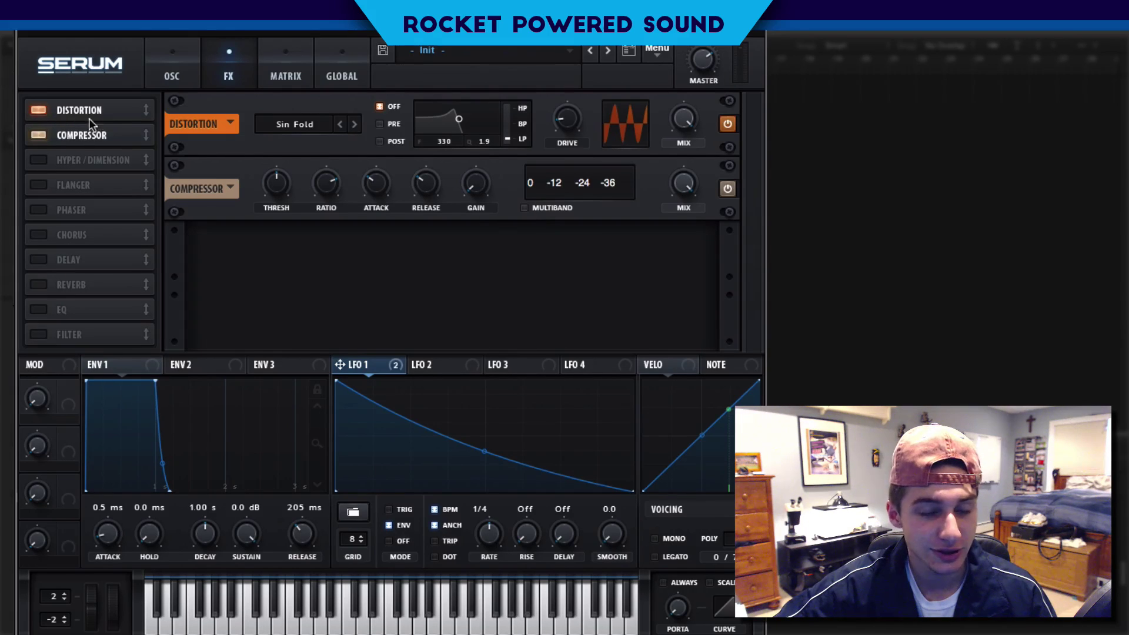
Step: Enable multiband mode on the compressor and lower its high band level, comparing the sound with the compressor bypassed
click(523, 208)
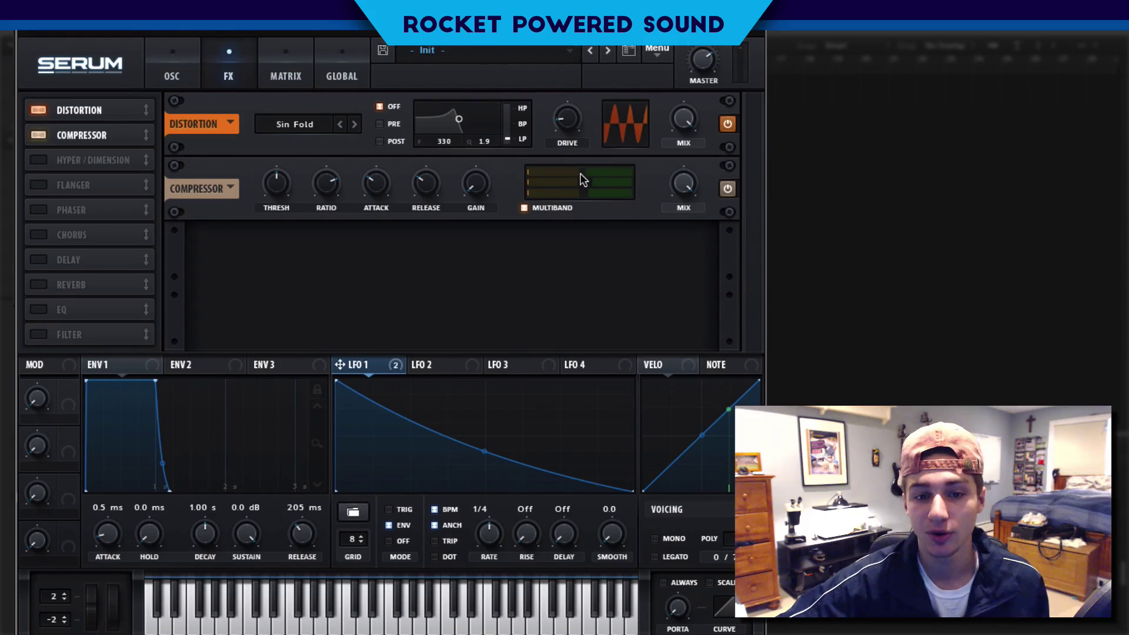
mouse_move(581, 179)
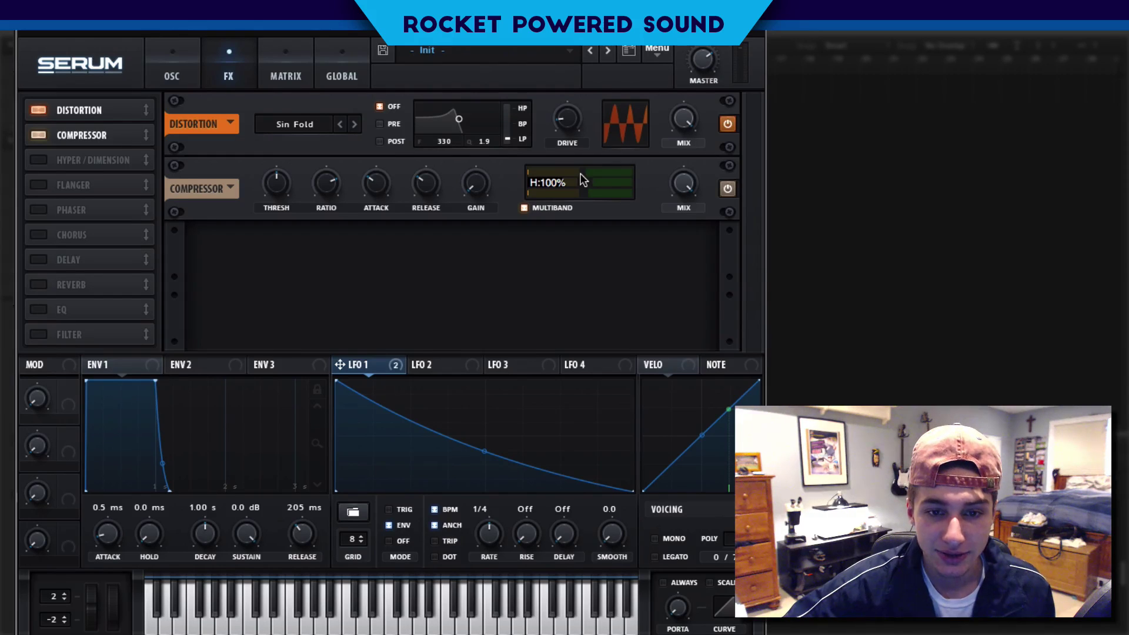
drag(582, 179, 694, 146)
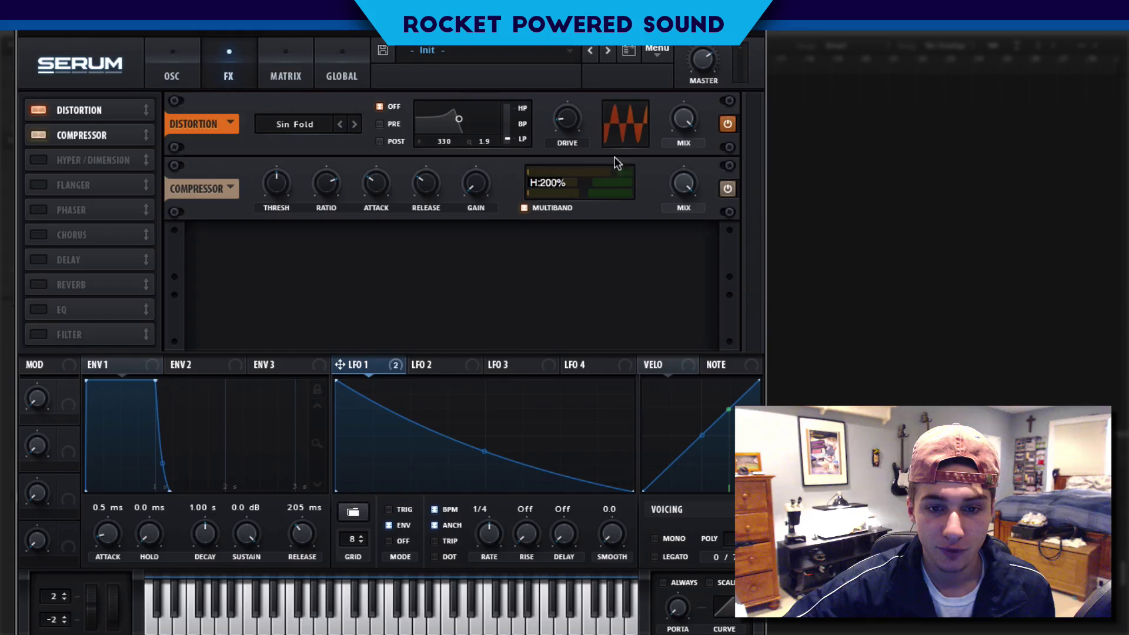
drag(632, 171, 418, 179)
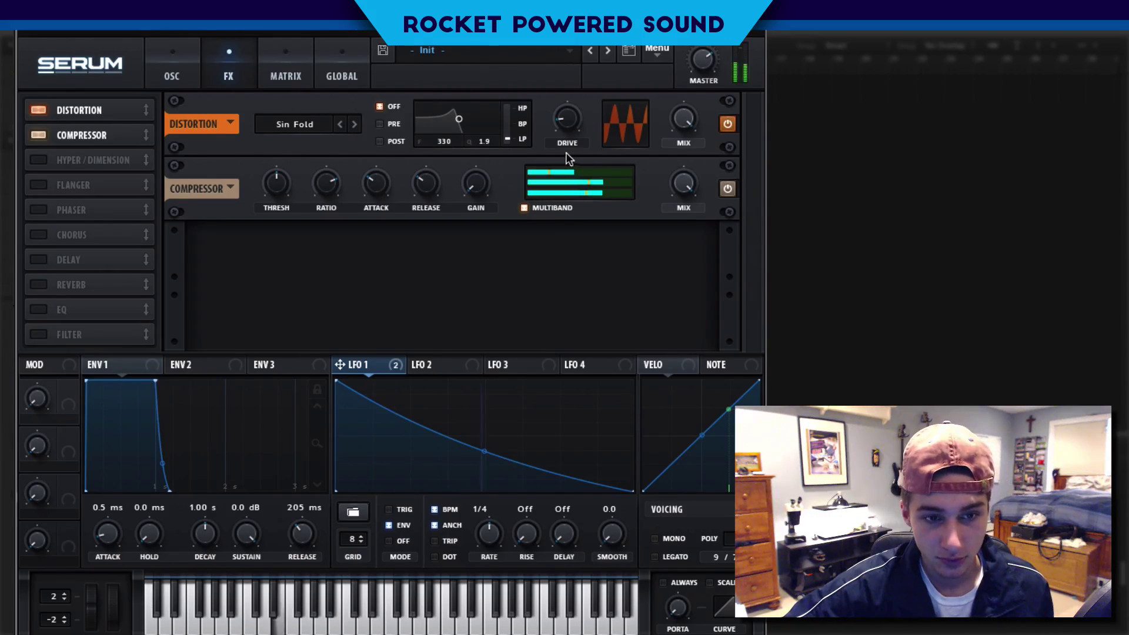
click(45, 138)
click(44, 138)
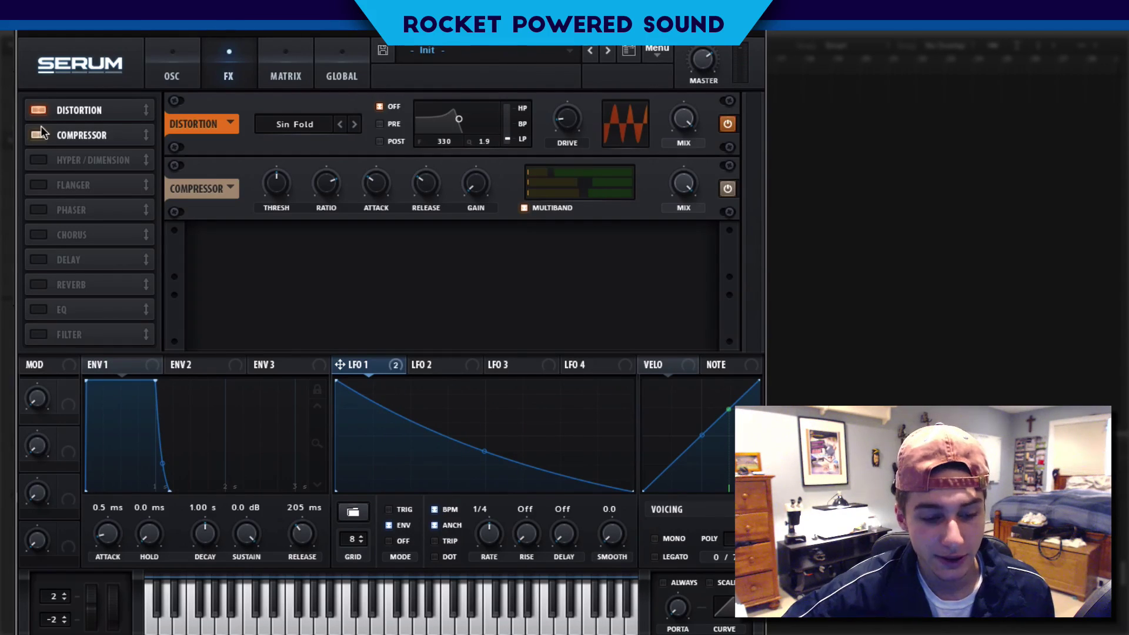
Step: Turn on Hyper/Dimension with a reduced Hyper mix, a Dimension size of about 2%, and a slightly raised Dimension mix
click(36, 159)
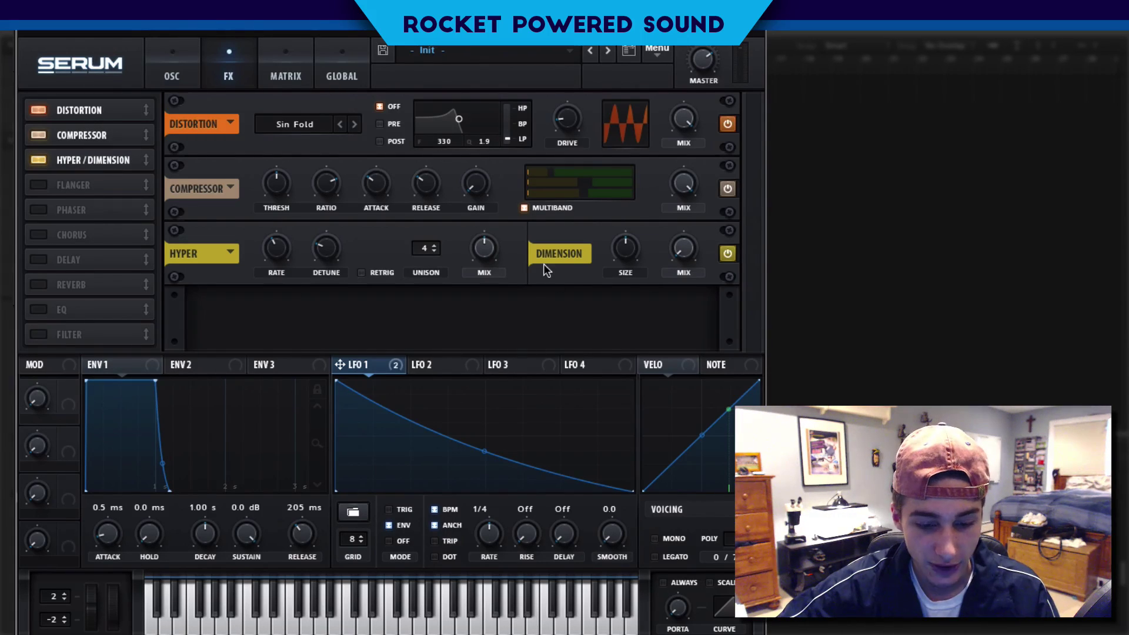
drag(481, 244, 474, 252)
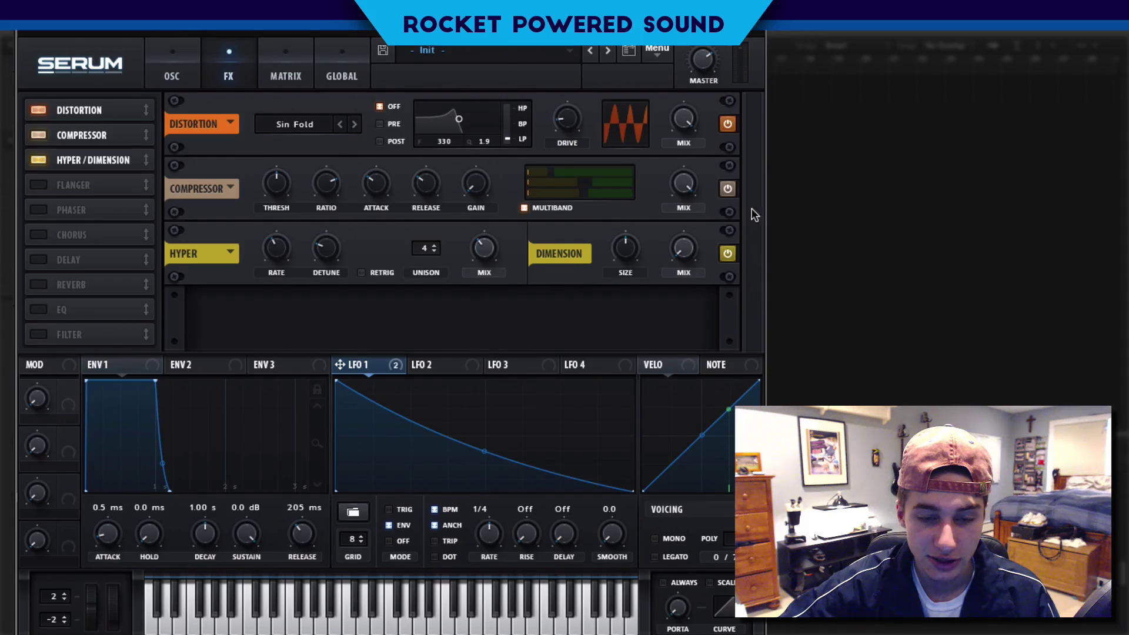
drag(624, 247, 592, 292)
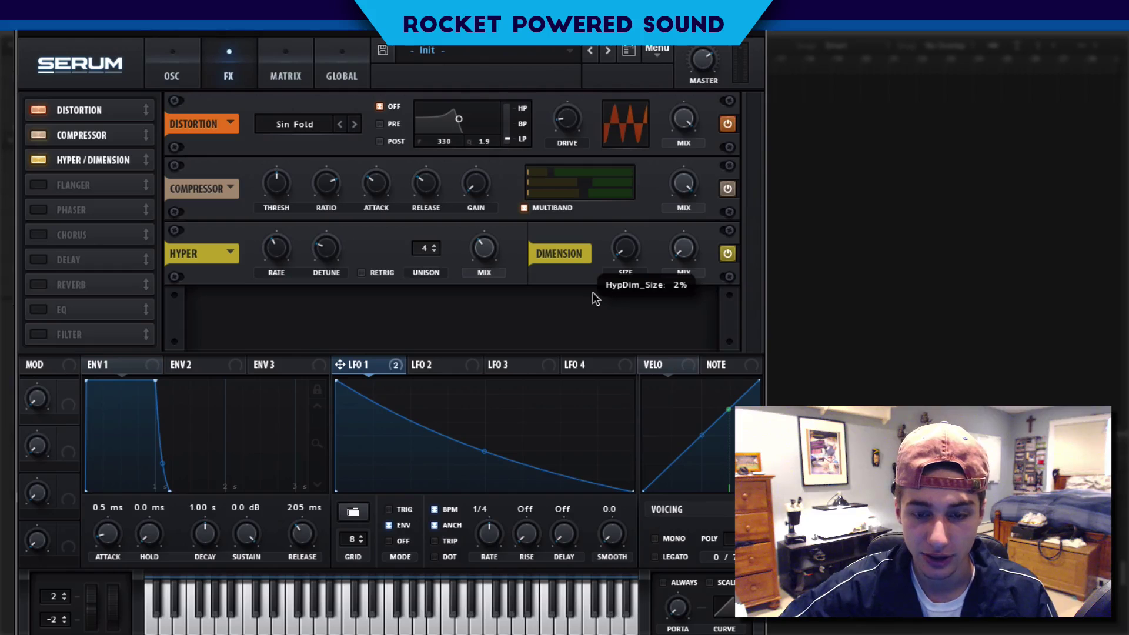
drag(686, 262, 686, 276)
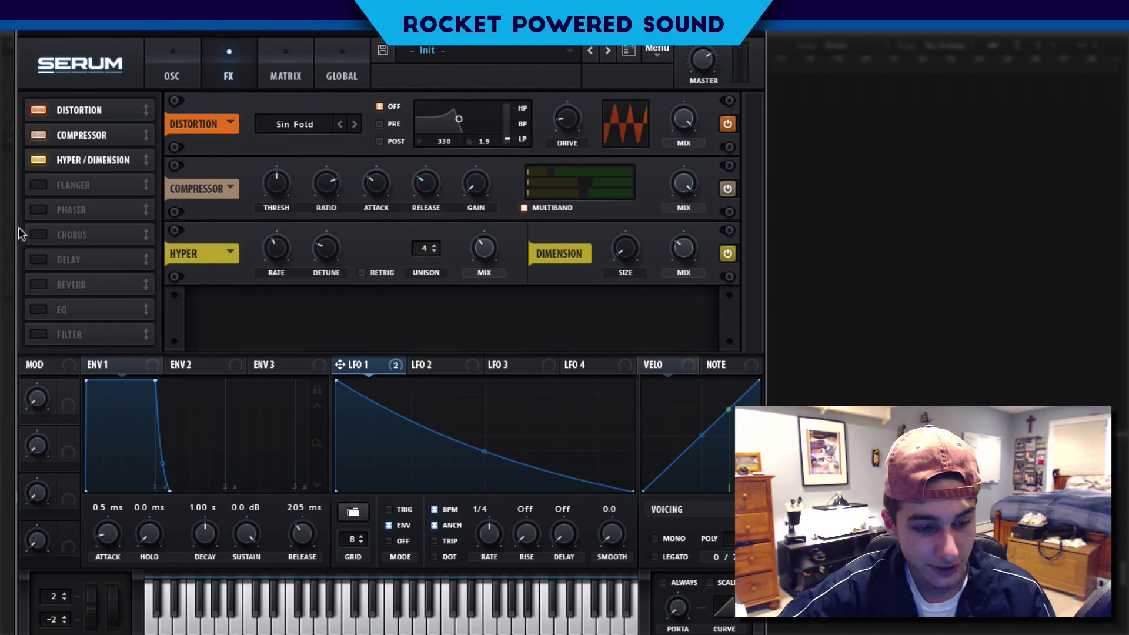
Step: Turn on the MG Low 6 effects filter, move it up to just below the Flanger slot, and lower its cutoff
click(38, 334)
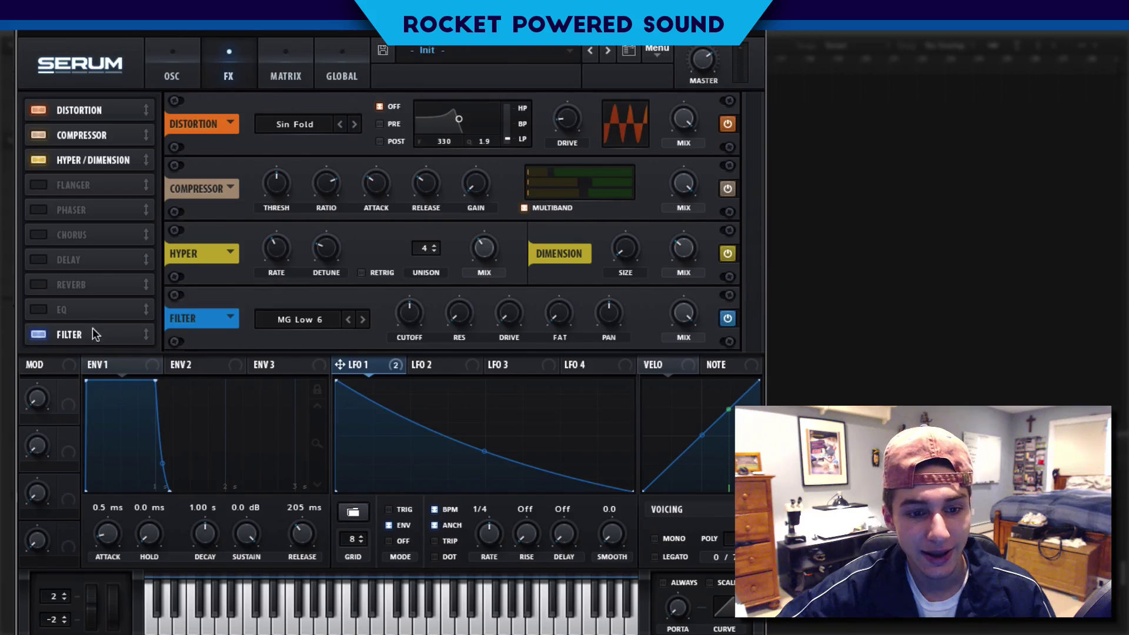
drag(59, 334, 96, 180)
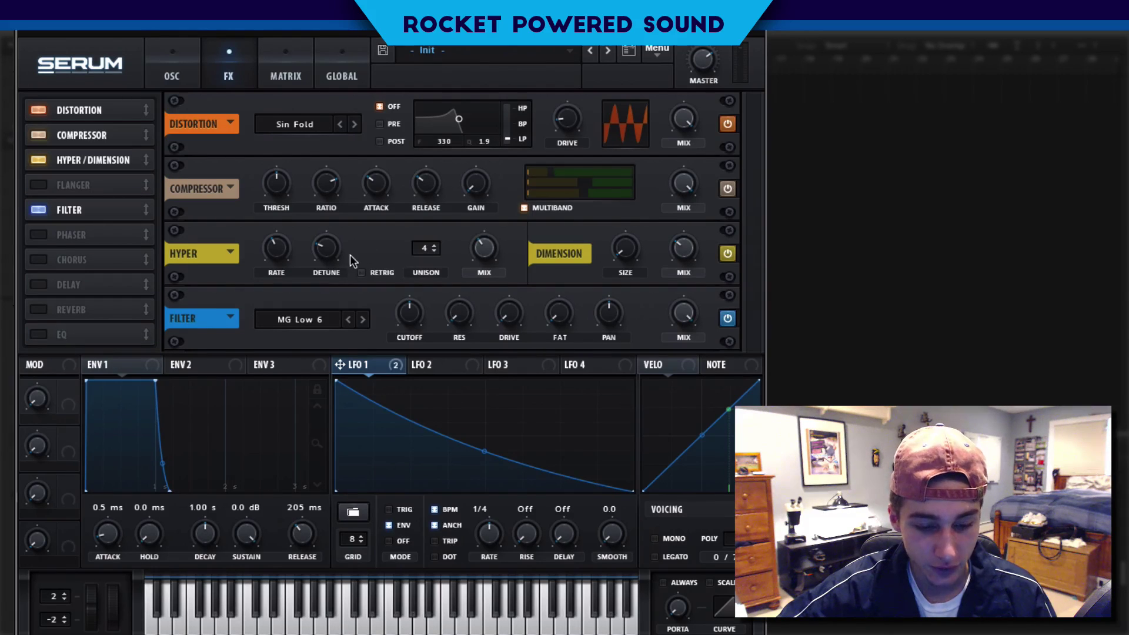
drag(415, 318, 373, 321)
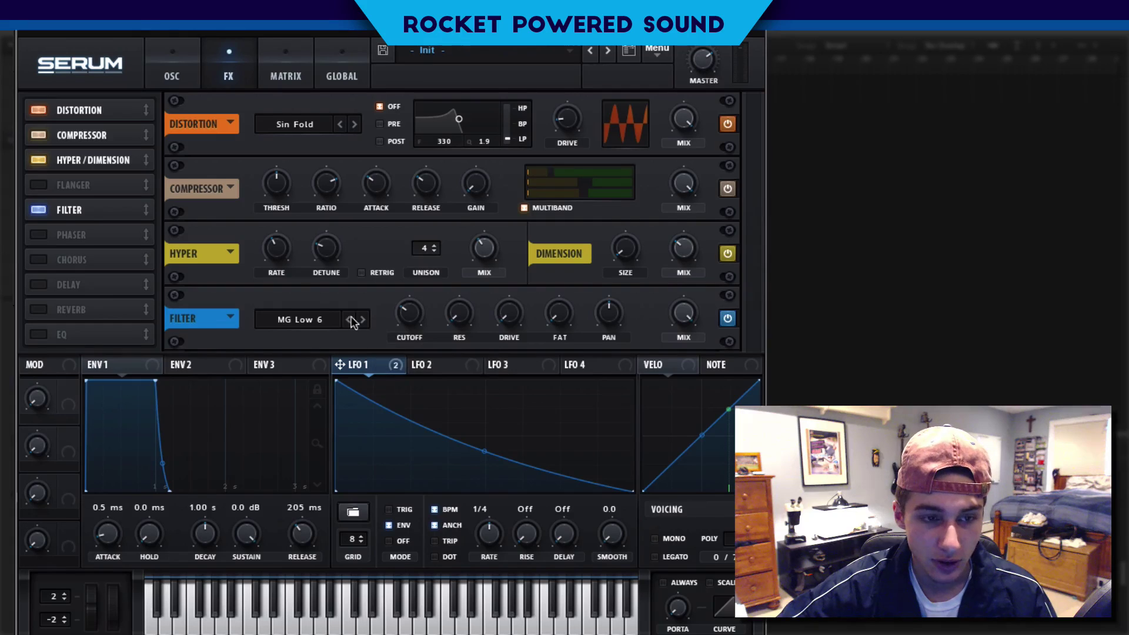
click(39, 211)
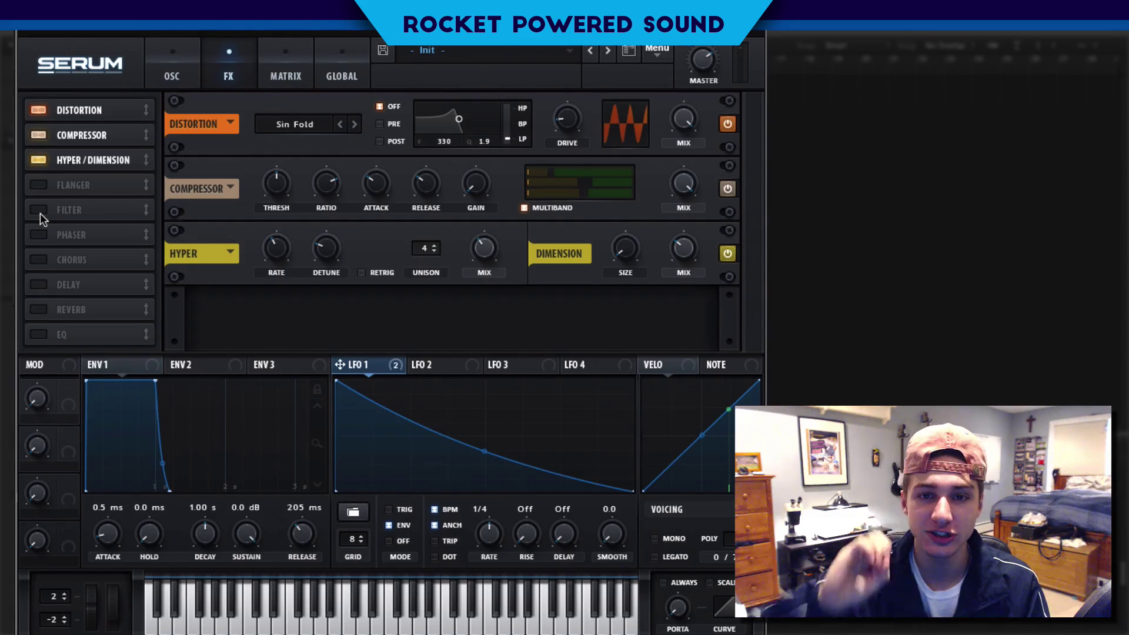
click(39, 210)
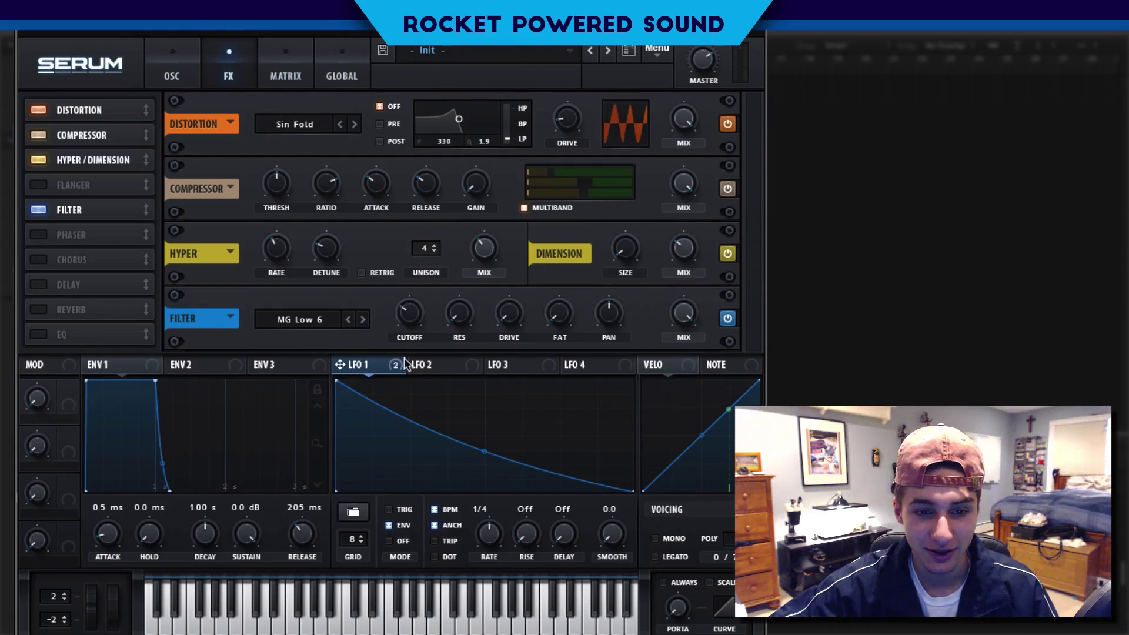
Step: Assign LFO 1 to the effects filter's cutoff and fine-tune the cutoff setting
drag(405, 364, 377, 308)
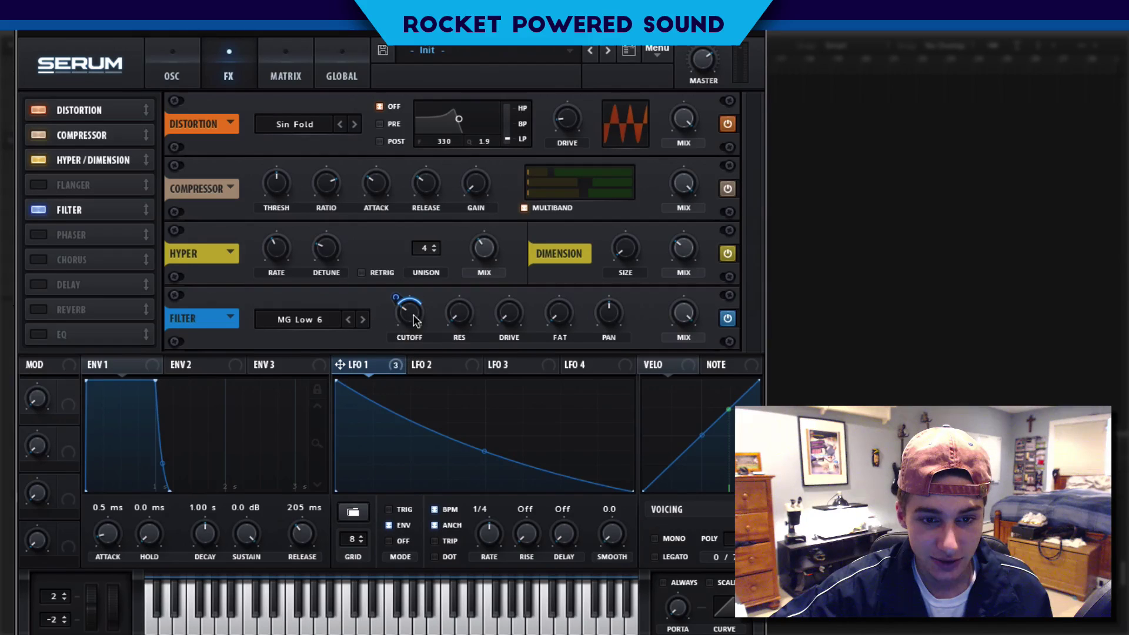
mouse_move(413, 321)
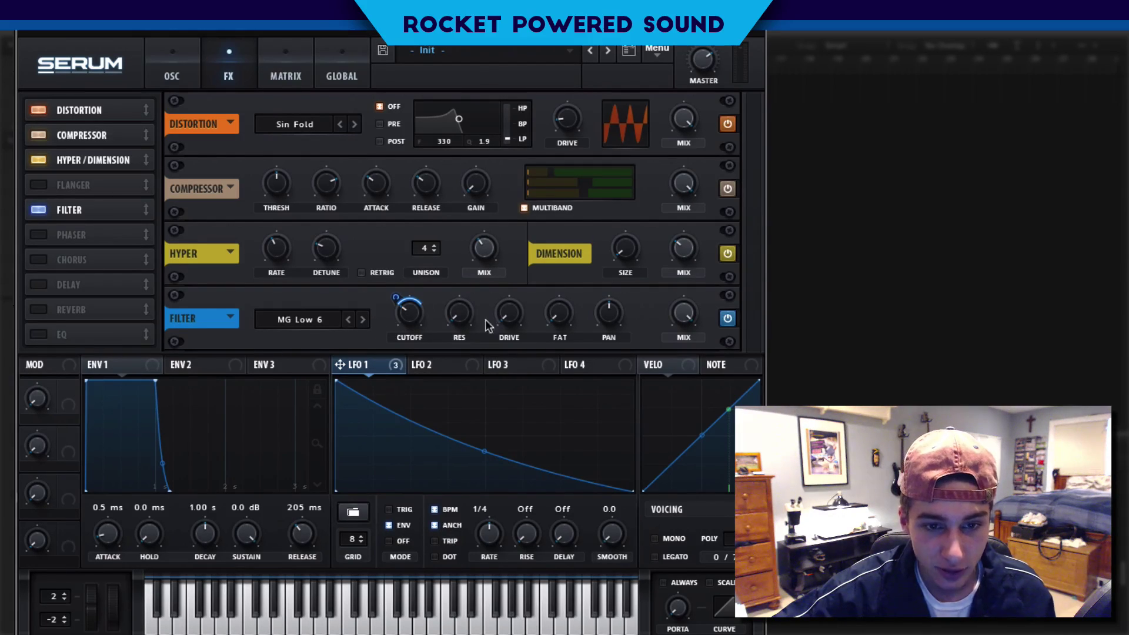
drag(409, 313, 460, 270)
drag(440, 297, 413, 315)
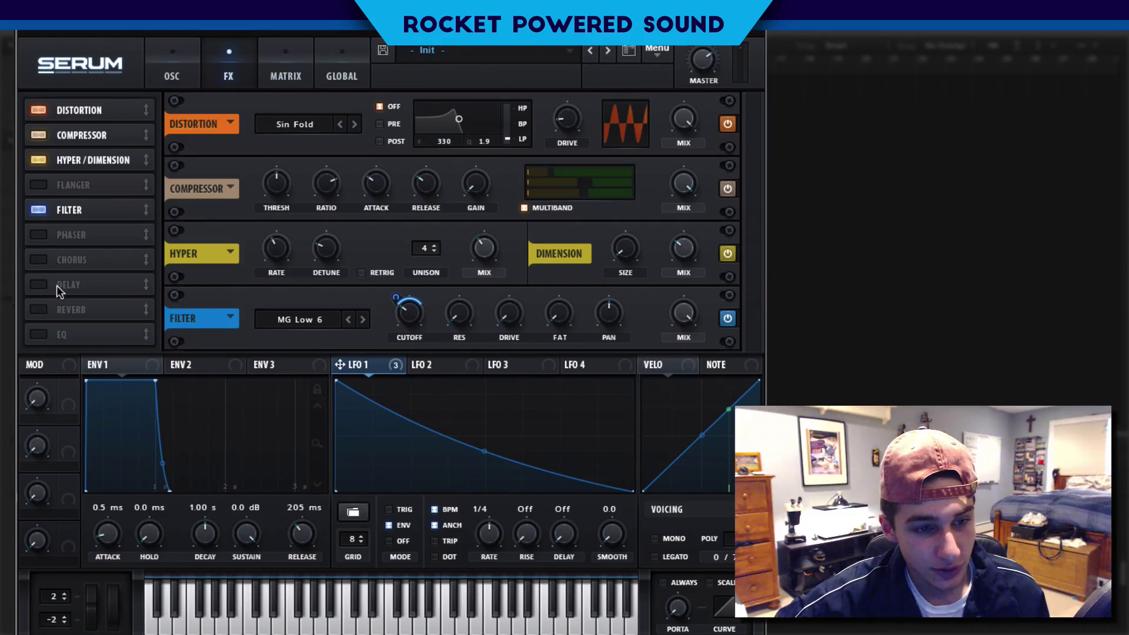
Step: Turn on the EQ and give its high band a peak shape with about 9.7 dB of gain and a lower Q
click(38, 334)
drag(751, 226, 741, 348)
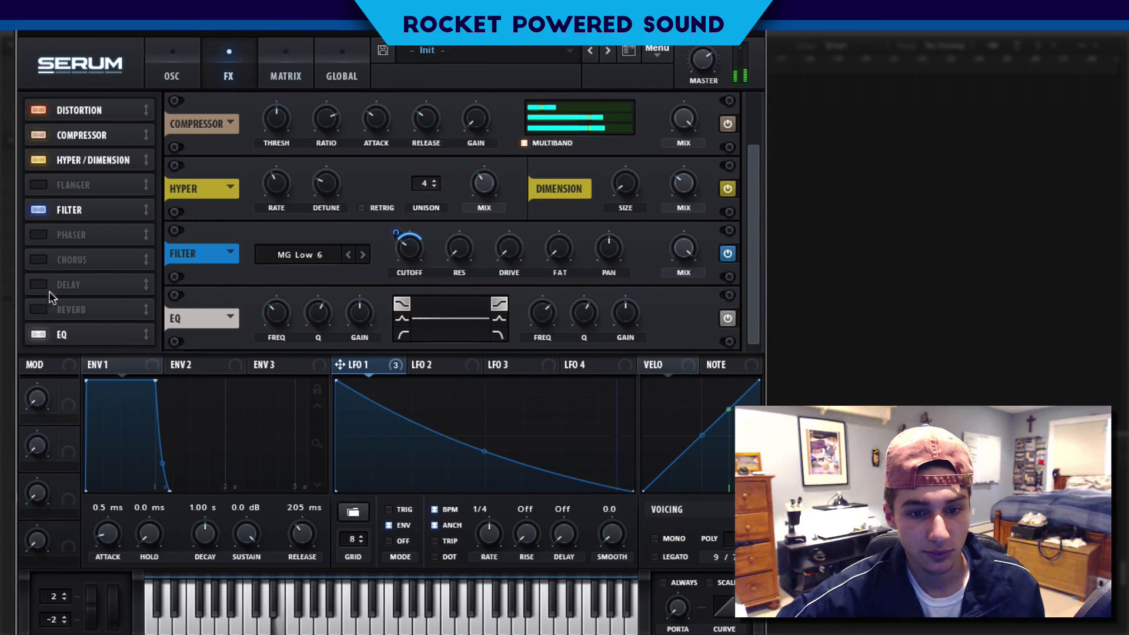
click(499, 319)
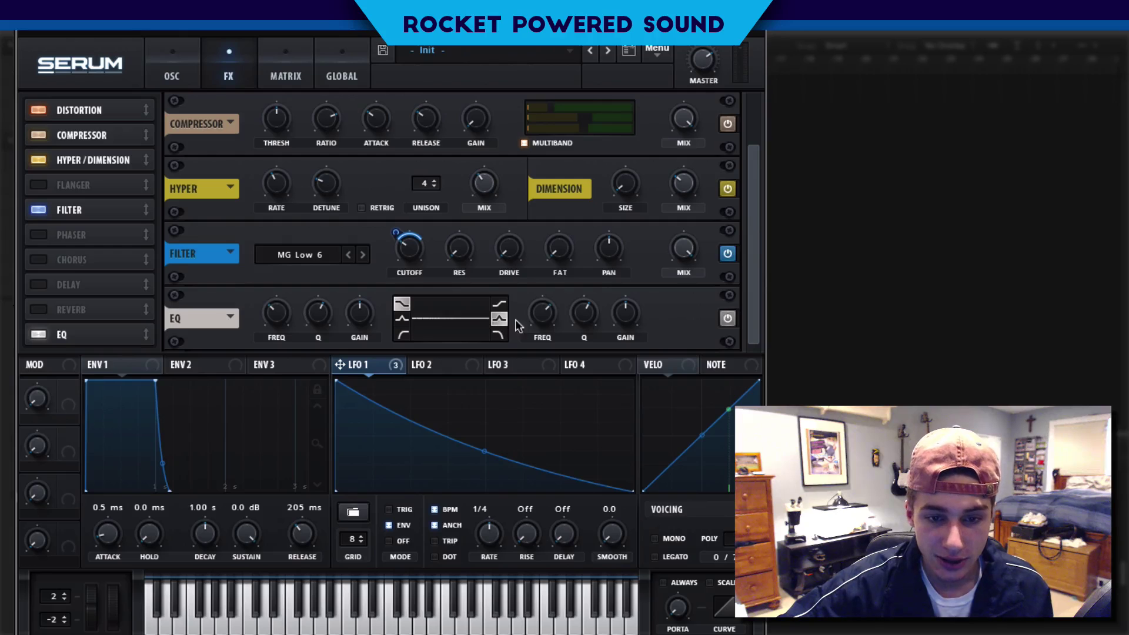
drag(625, 316, 662, 290)
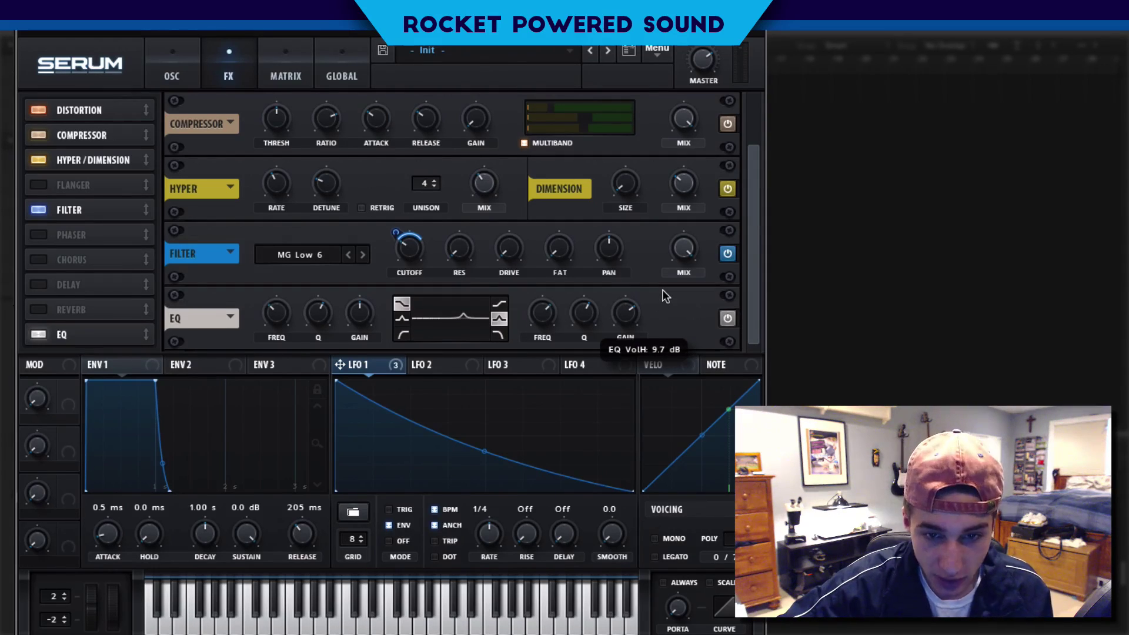
drag(661, 289, 655, 291)
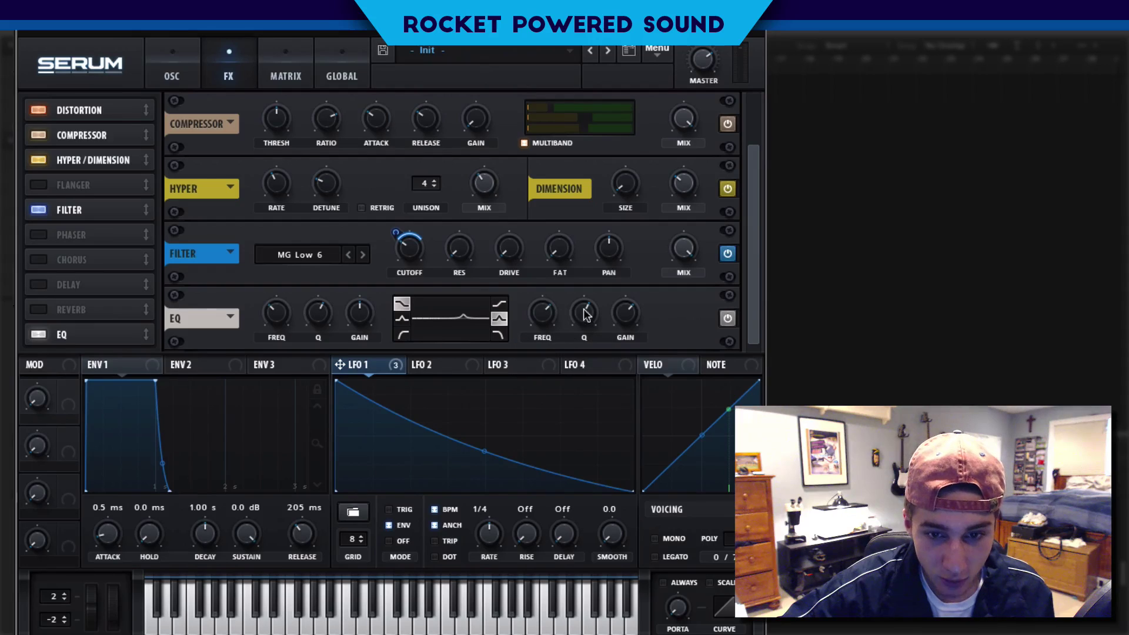
drag(583, 314, 570, 338)
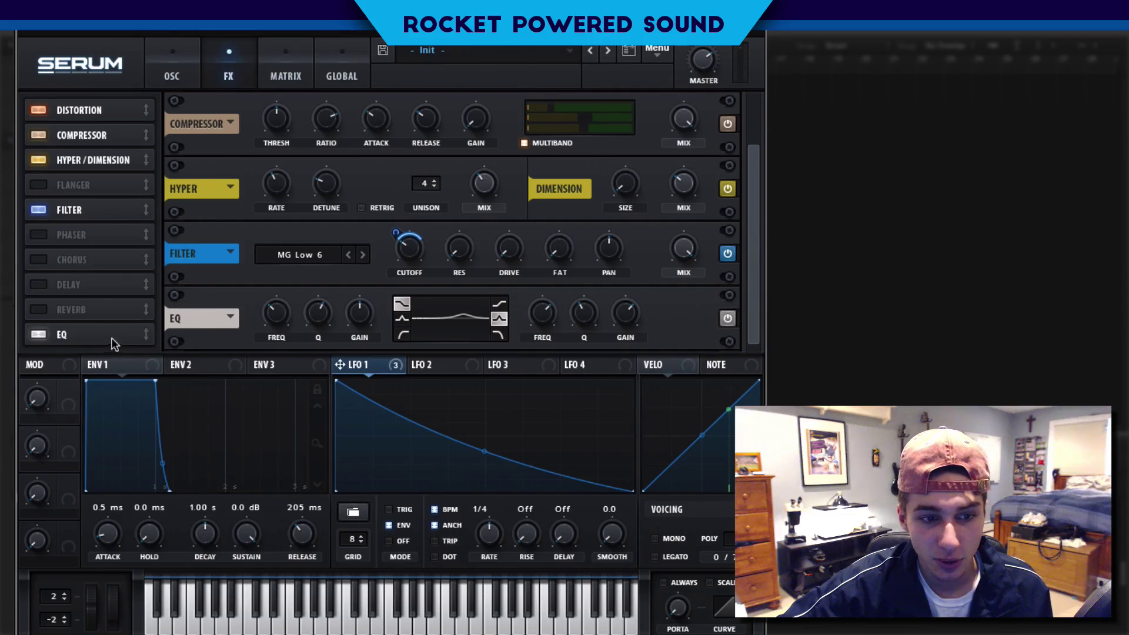
Step: Move the EQ up to directly below the Filter in the effects chain and slightly raise the compressor's gain
drag(111, 337, 153, 224)
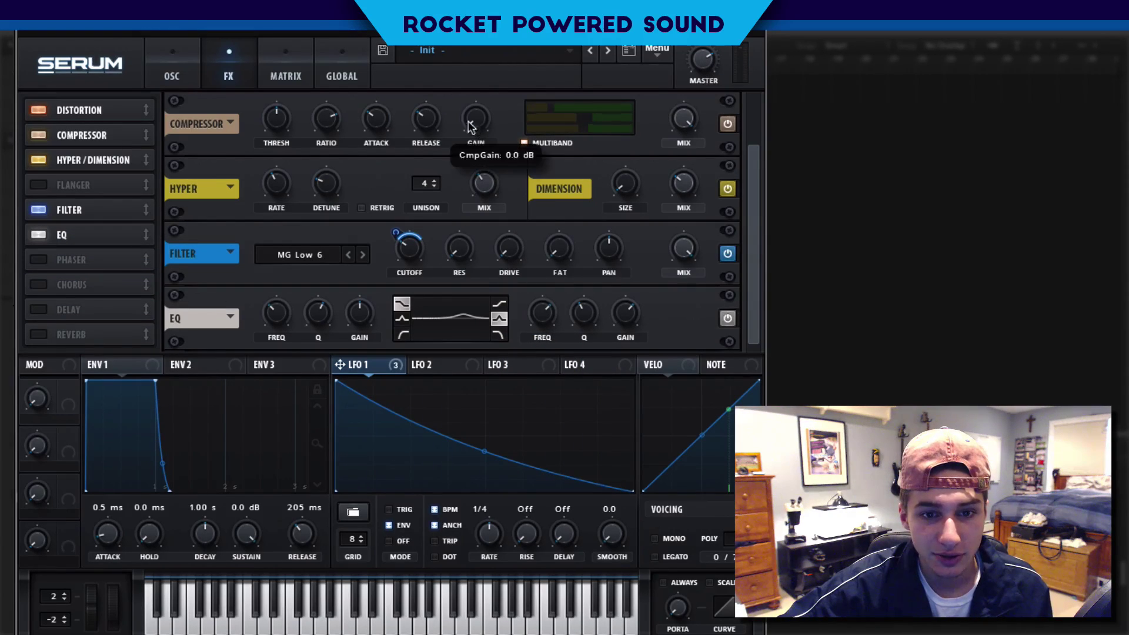
drag(475, 118, 479, 96)
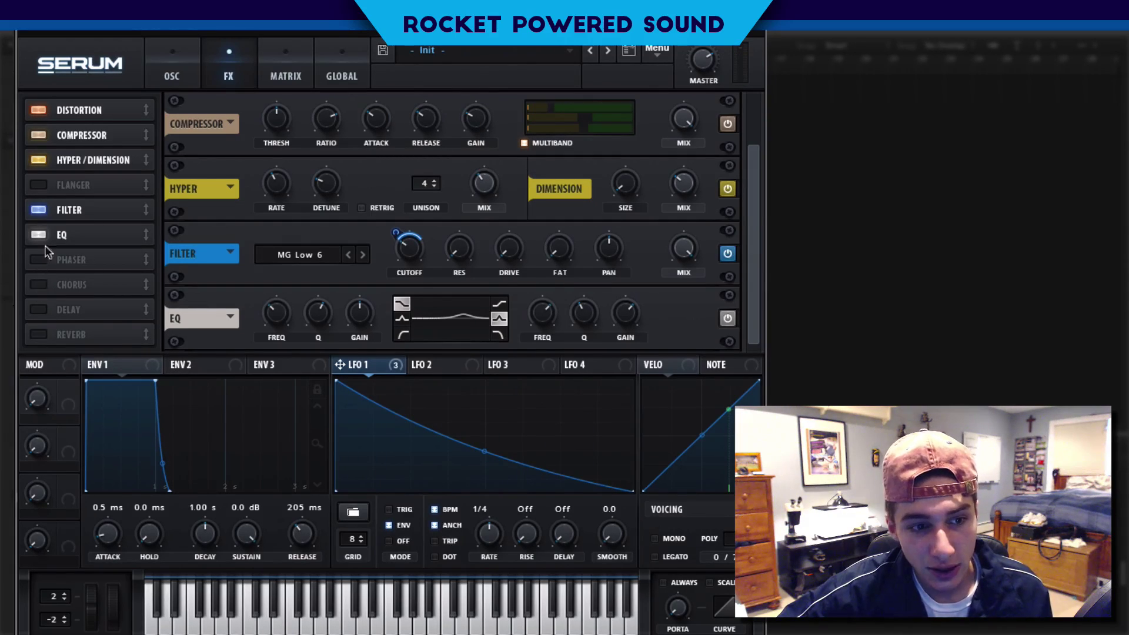
Step: Turn on the Reverb effect and set its decay to about 2.8 s
click(41, 323)
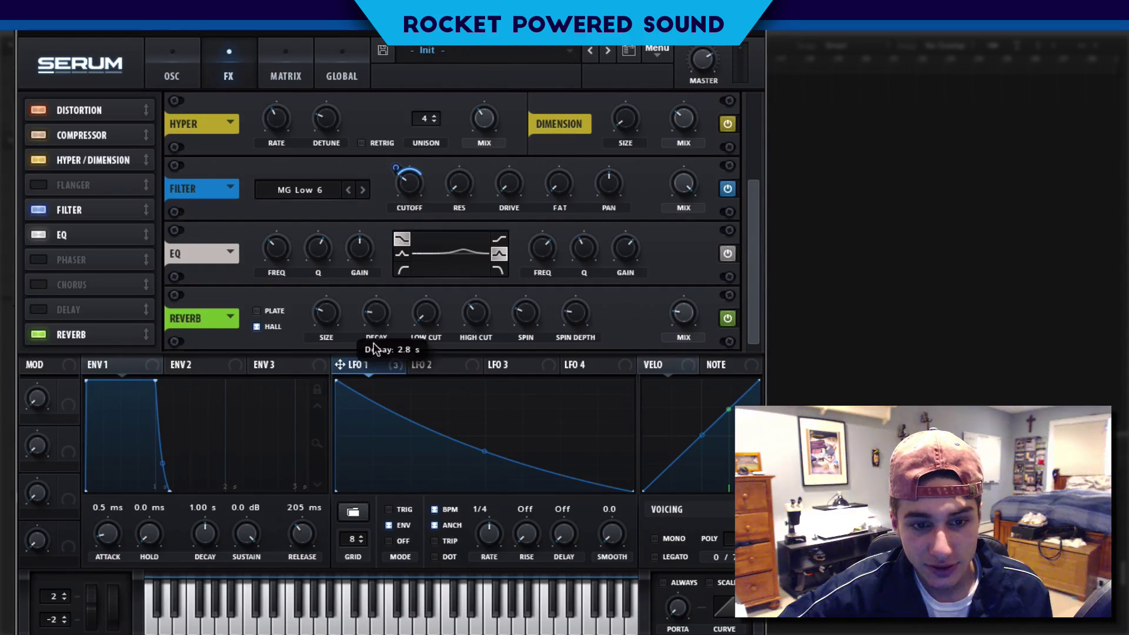
drag(371, 352, 385, 311)
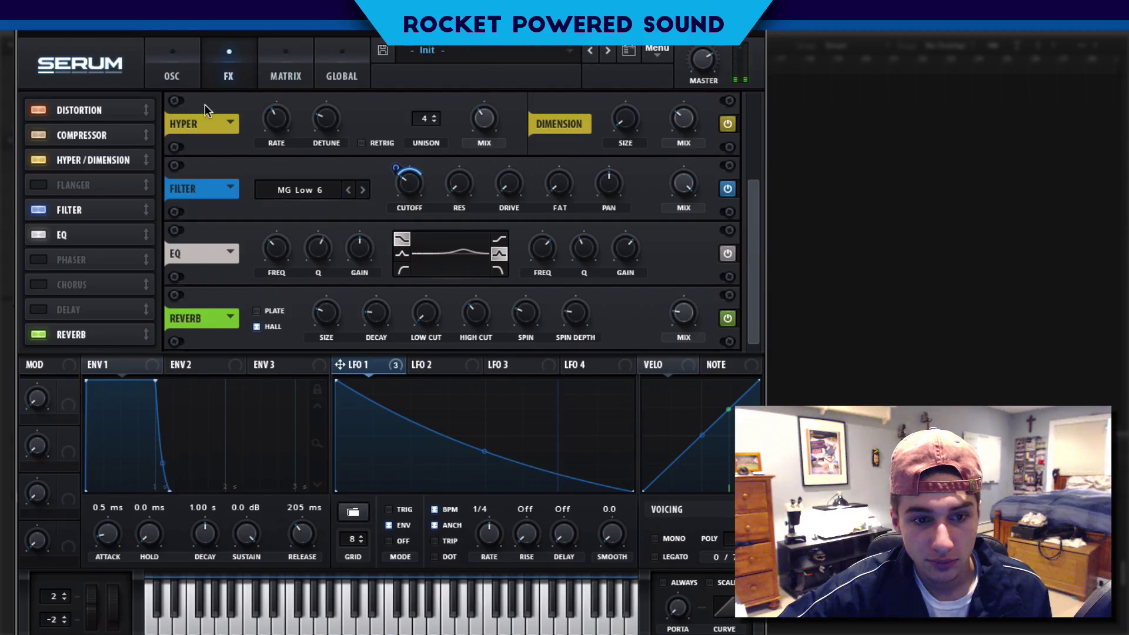
Step: Return to the oscillator page and toggle oscillator A's routing into the main filter off and back on
click(175, 82)
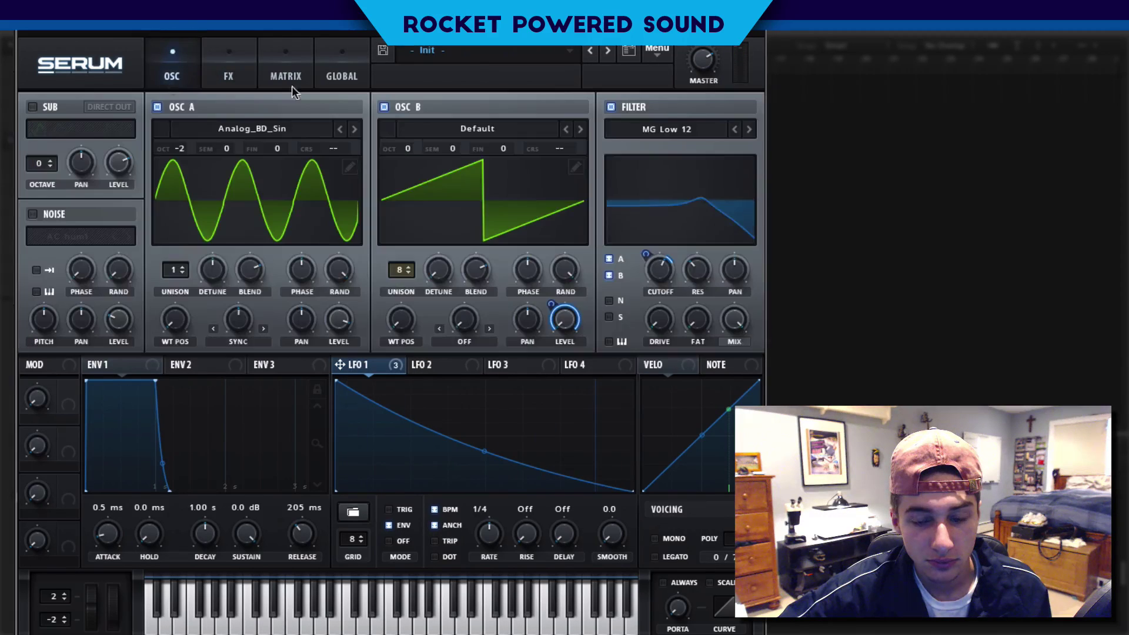
click(611, 259)
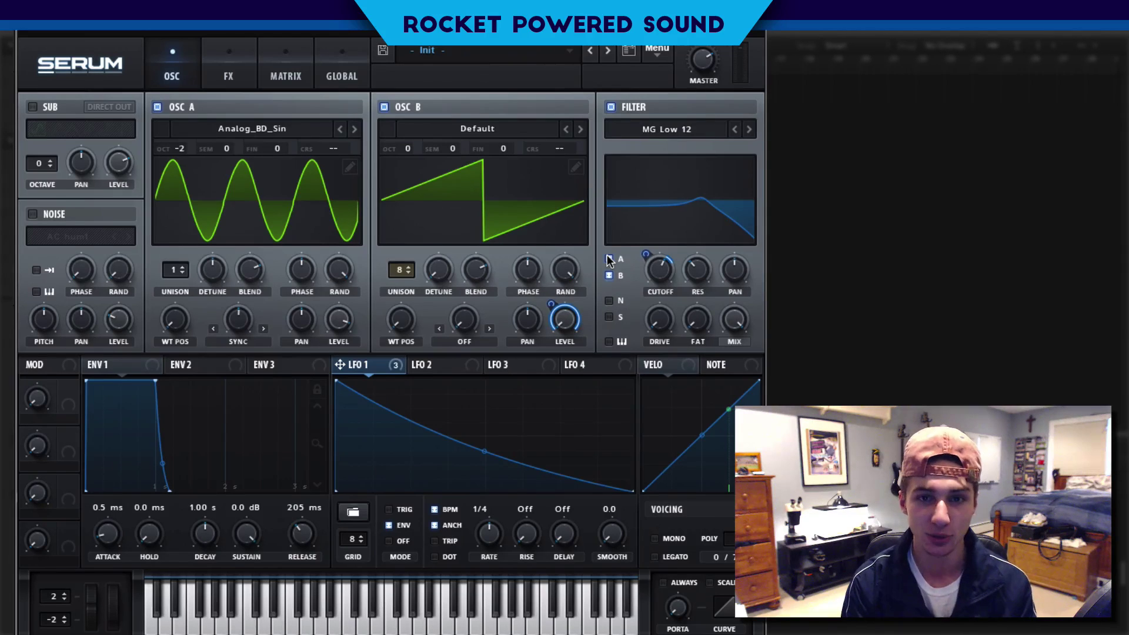
click(609, 259)
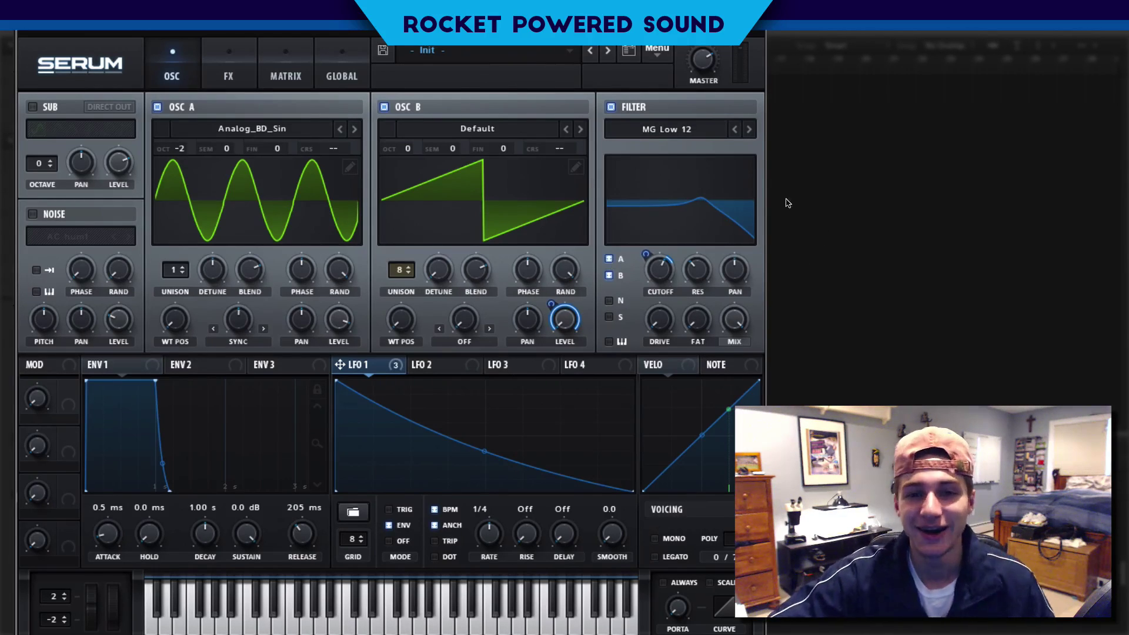